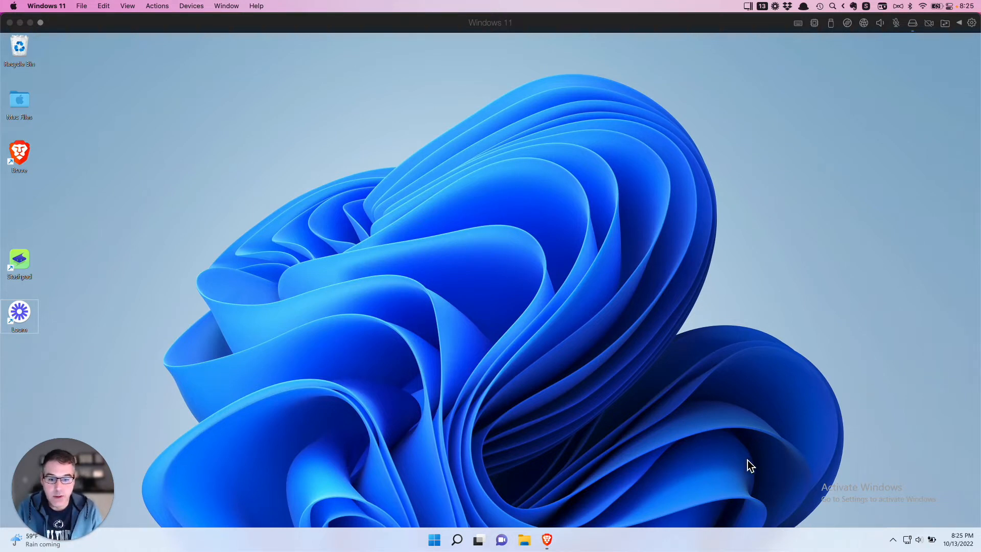
- Visit stashpad.com in Brave, then minimize the browser to show the desktop
click(547, 540)
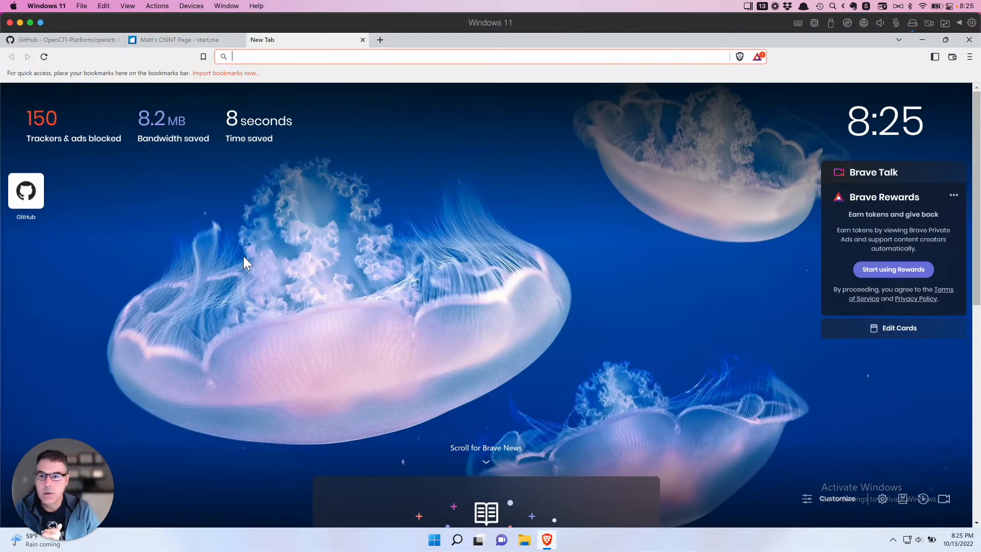
text(stashpad.com)
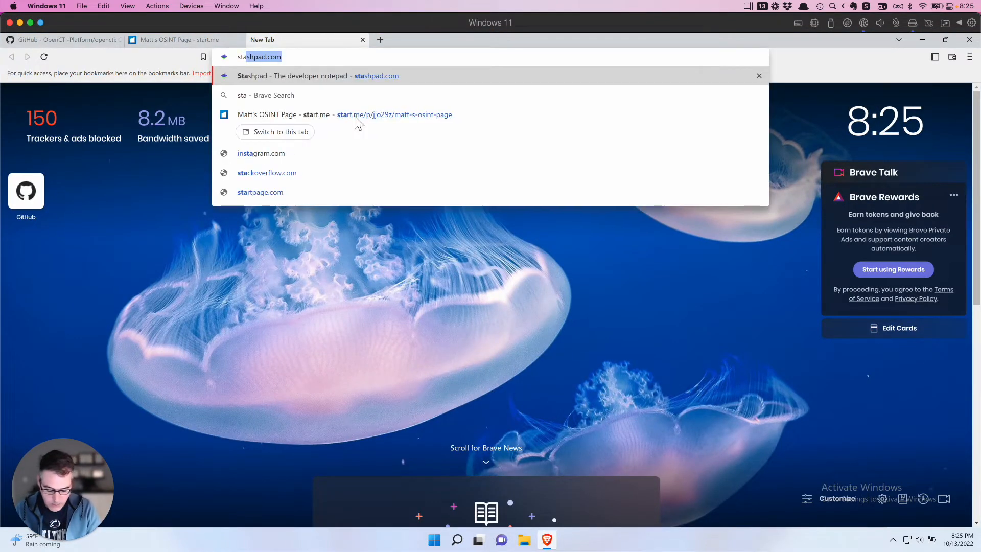
key(Return)
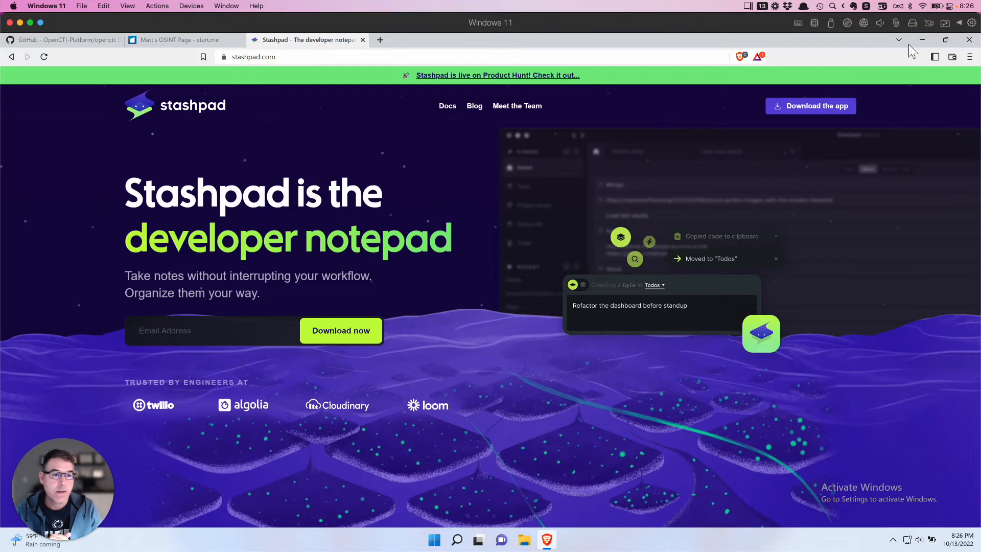
click(922, 40)
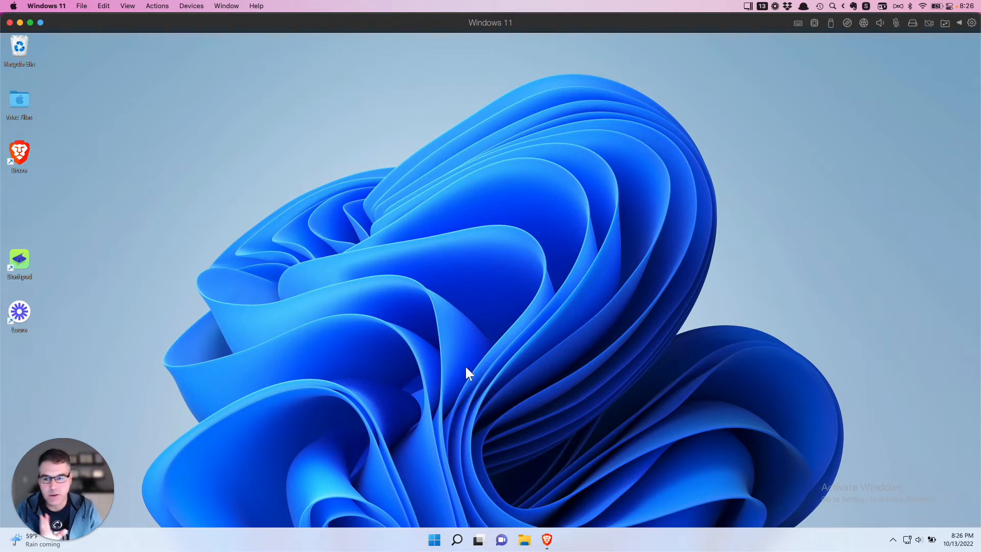
- Launch Stashpad from its desktop shortcut, opening the empty Home stack
double_click(20, 262)
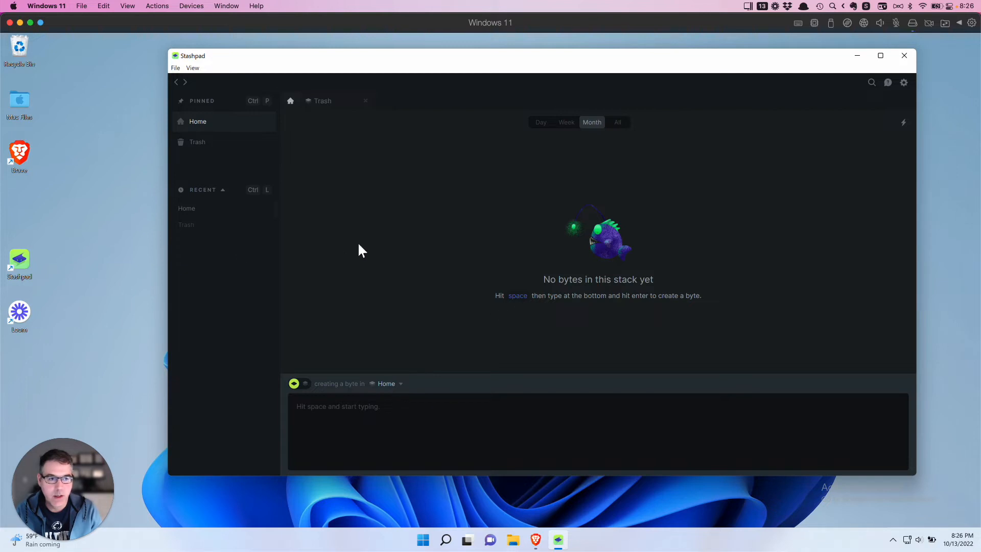
- Open Settings and toggle Light mode on, then back off to keep the dark theme
click(905, 83)
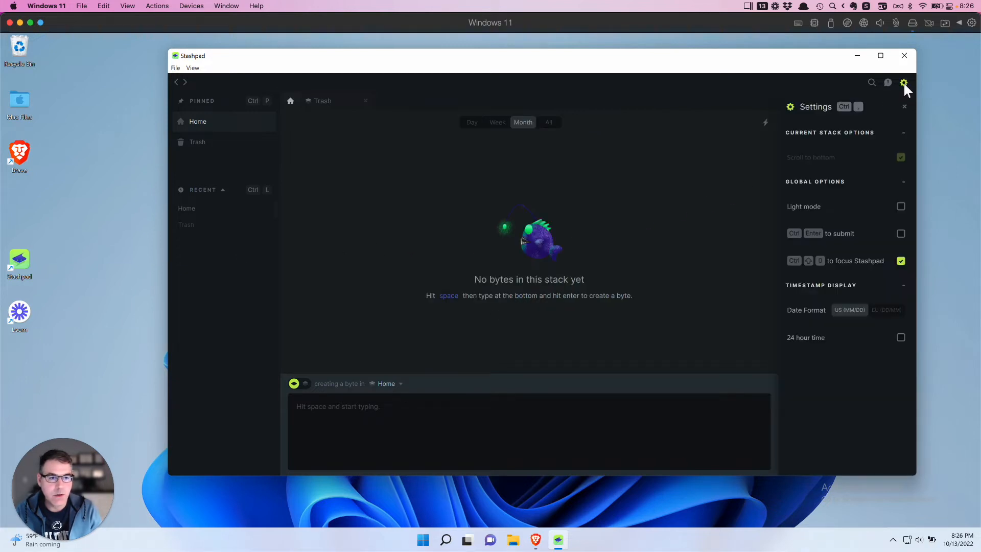
click(901, 206)
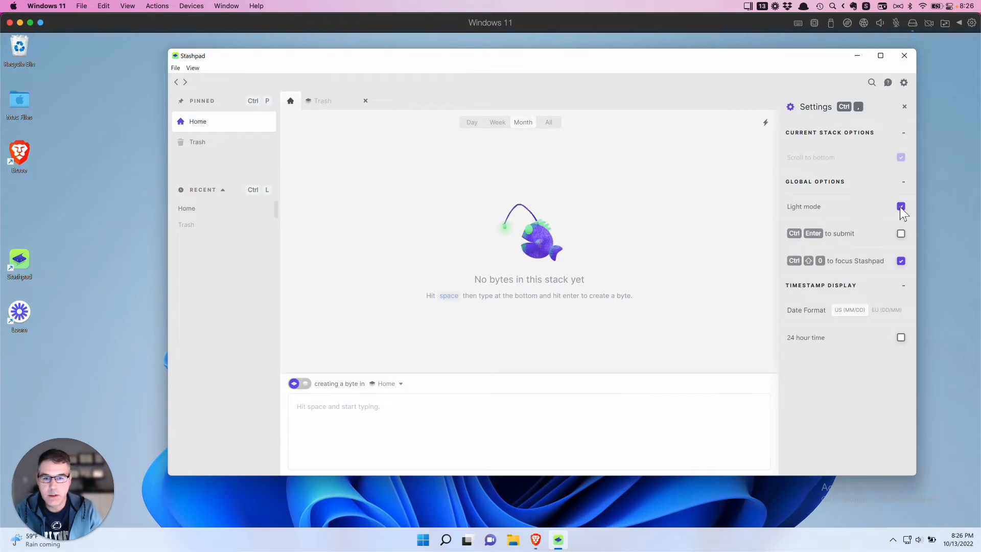
click(901, 206)
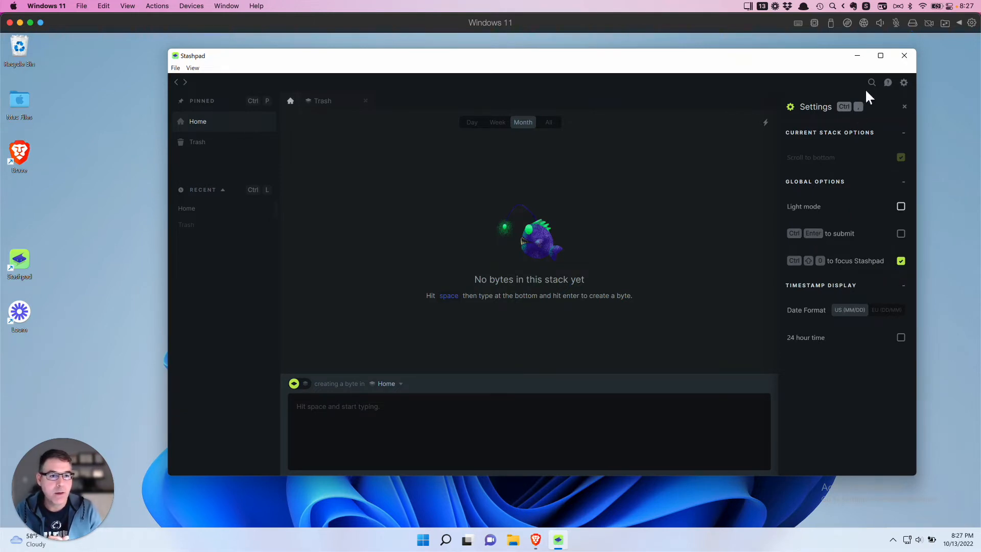
- Open the Help panel and scroll through its keyboard shortcuts list
click(887, 83)
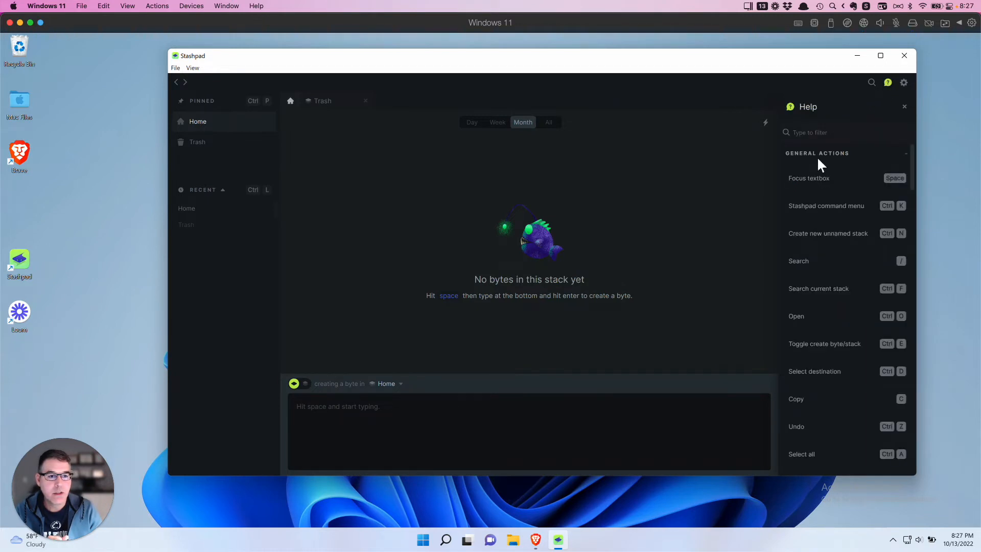
scroll(841, 205, down, 5)
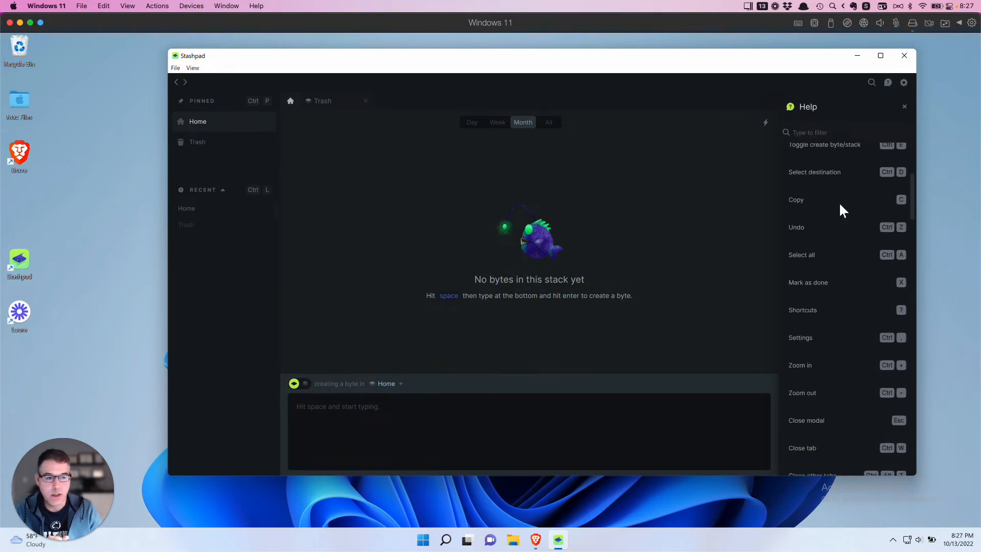
scroll(841, 205, down, 5)
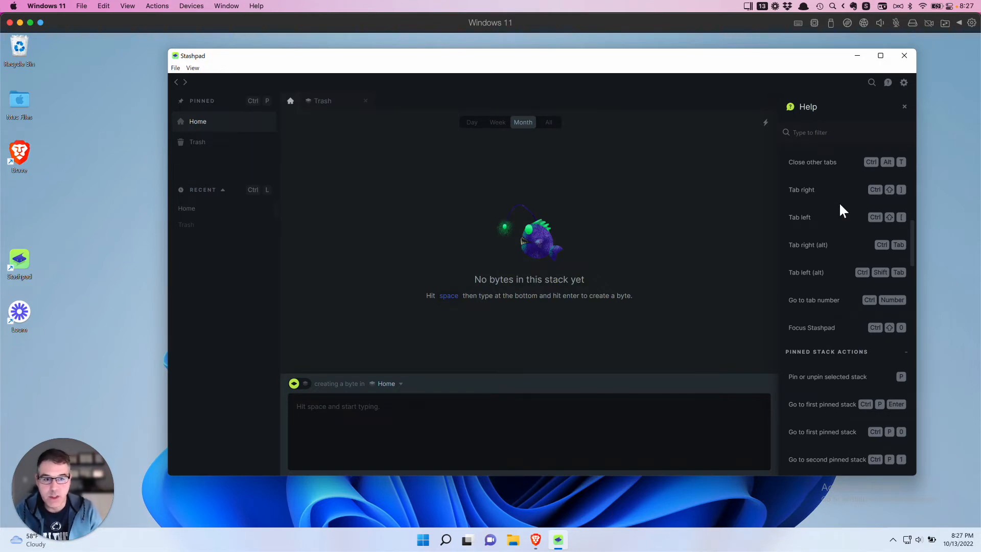
scroll(841, 205, down, 3)
scroll(855, 230, down, 10)
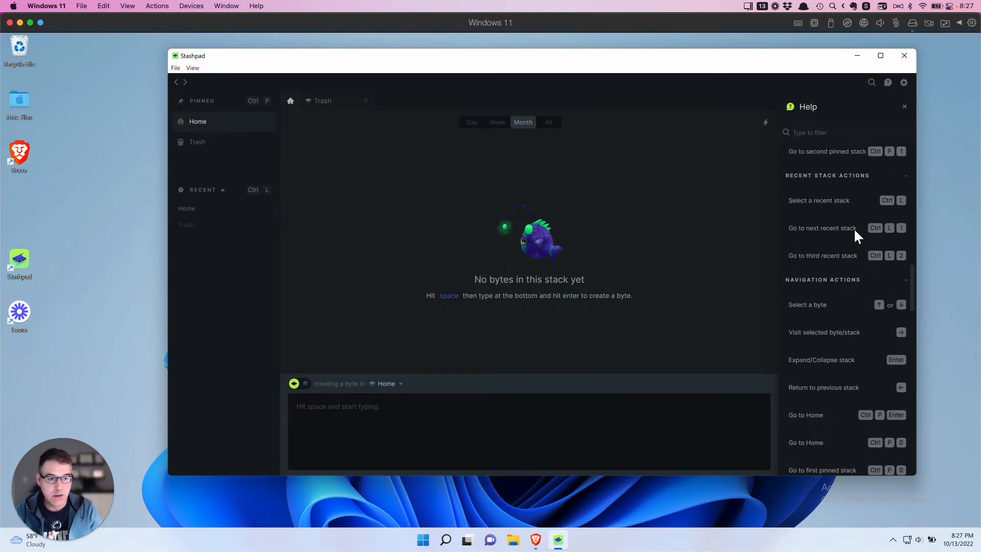
scroll(854, 228, down, 5)
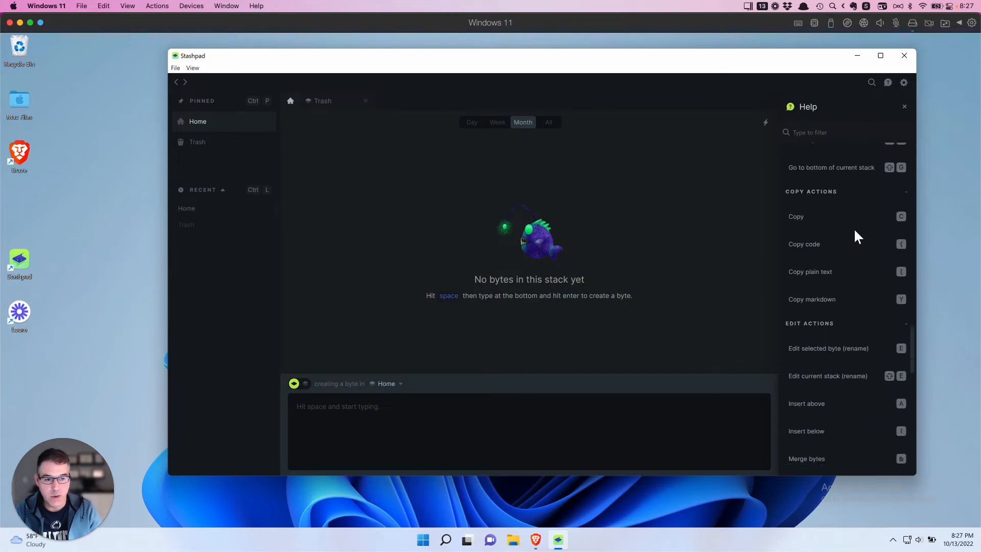
scroll(854, 228, up, 12)
scroll(854, 227, up, 2)
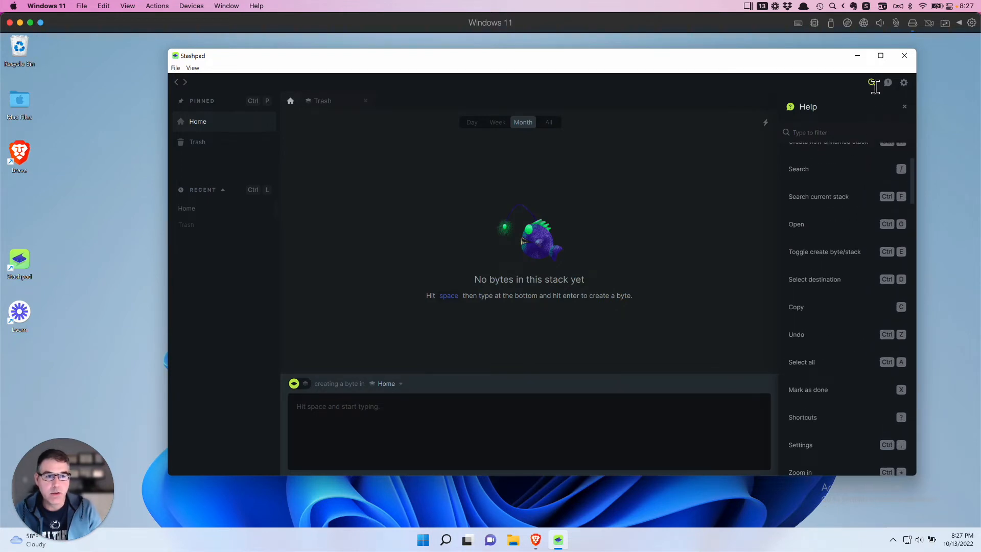
- Open the search view, then close it to return to Help
click(873, 84)
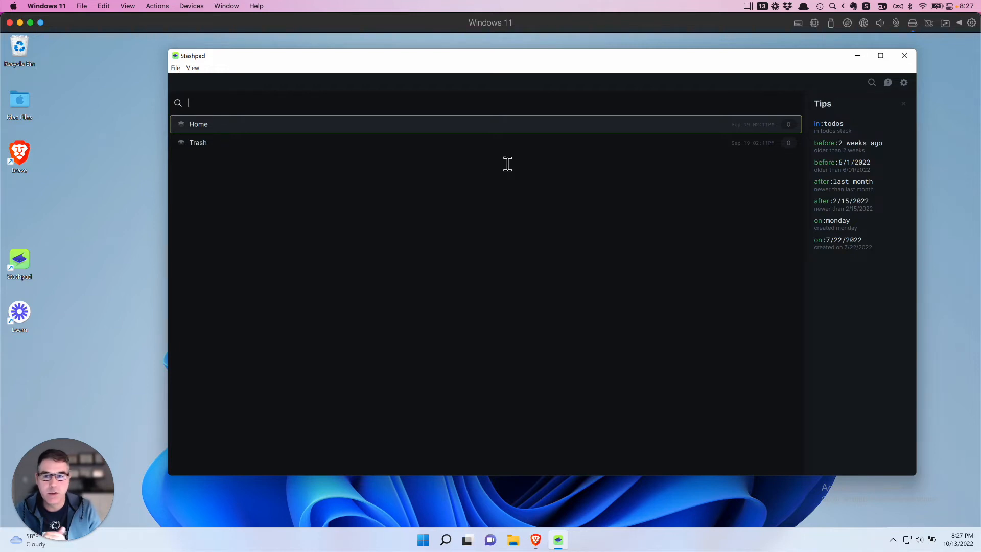
click(906, 105)
click(908, 109)
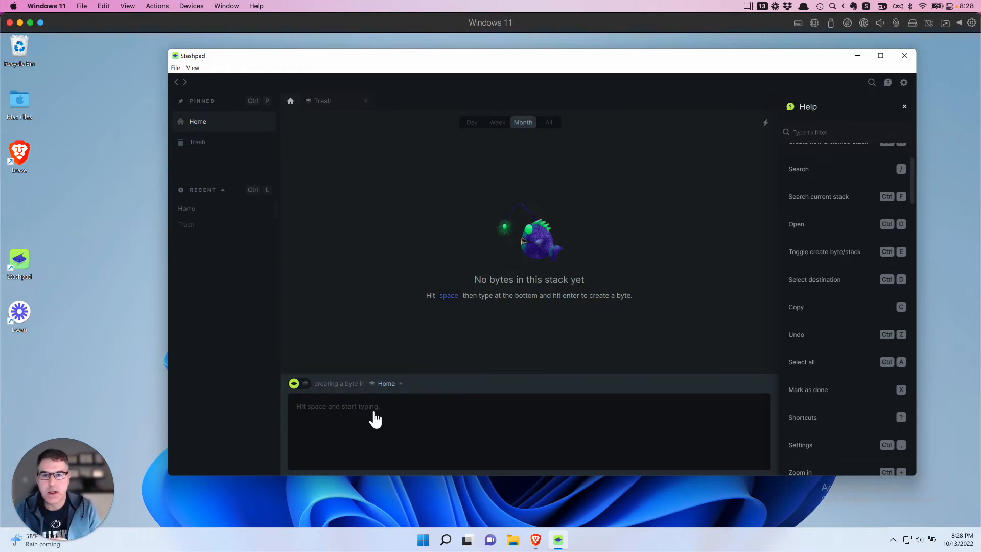
- Save 'This is a note' as a byte in Home and set the date filter to Day
click(331, 410)
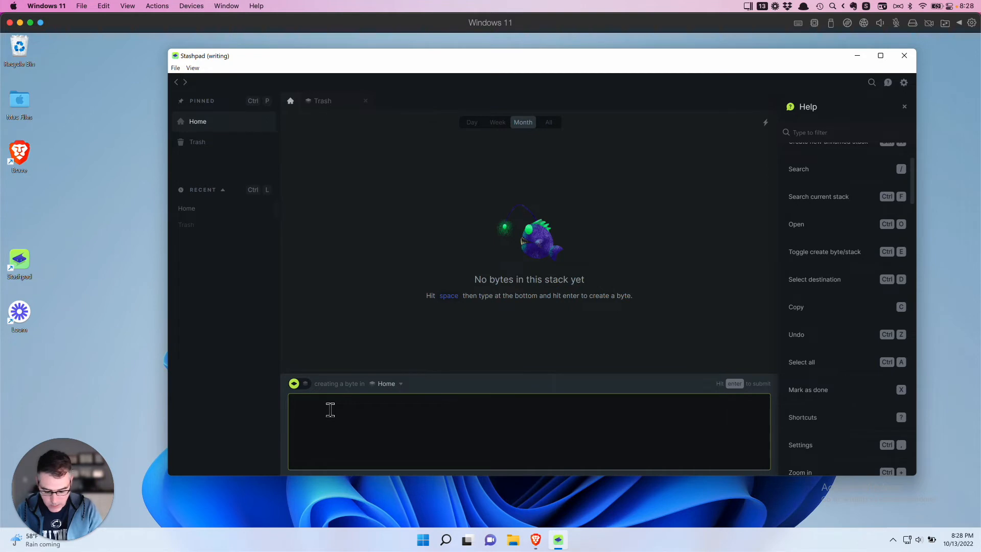
text(This is )
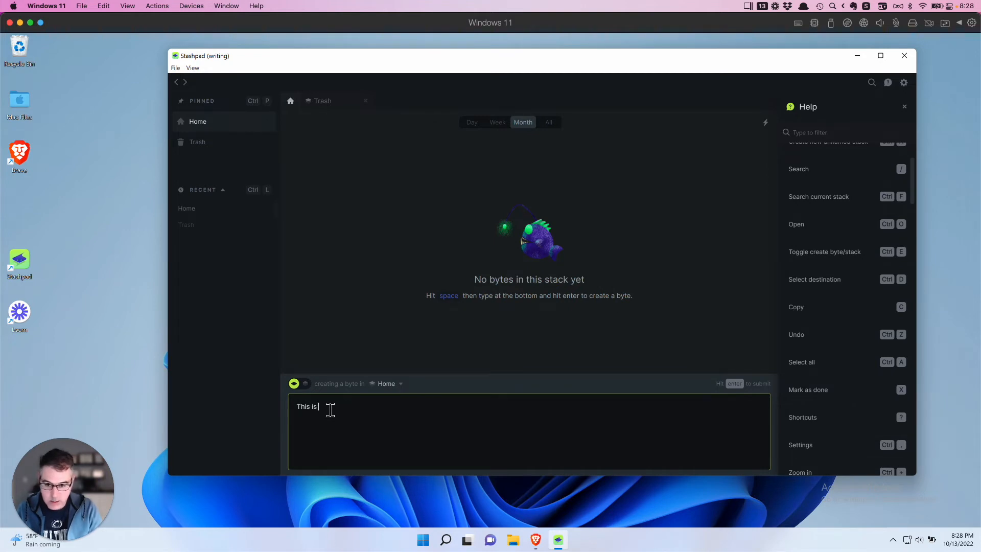
text(a note)
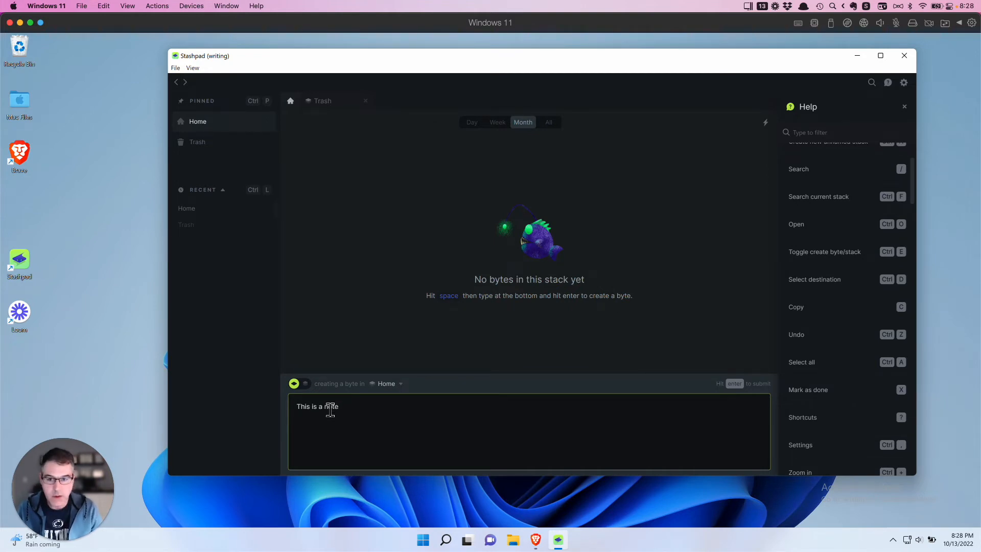
key(Return)
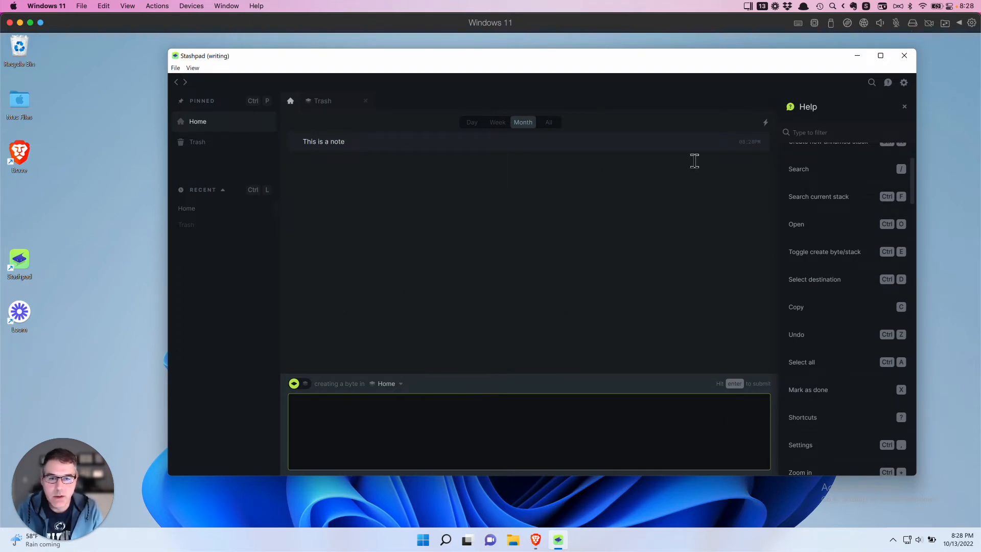
click(478, 126)
- Save 'This another note' as a second byte and switch the composer to stack creation
click(325, 407)
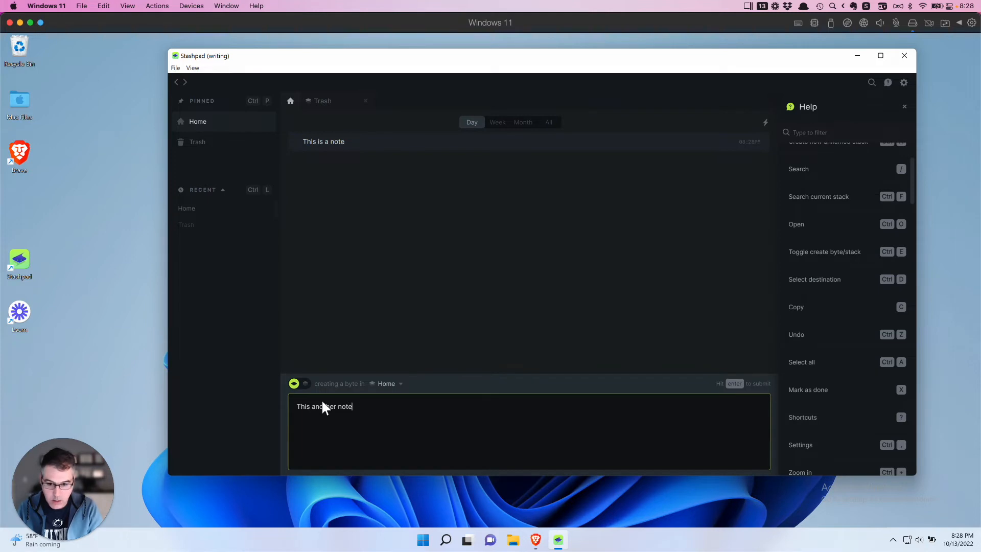
key(Return)
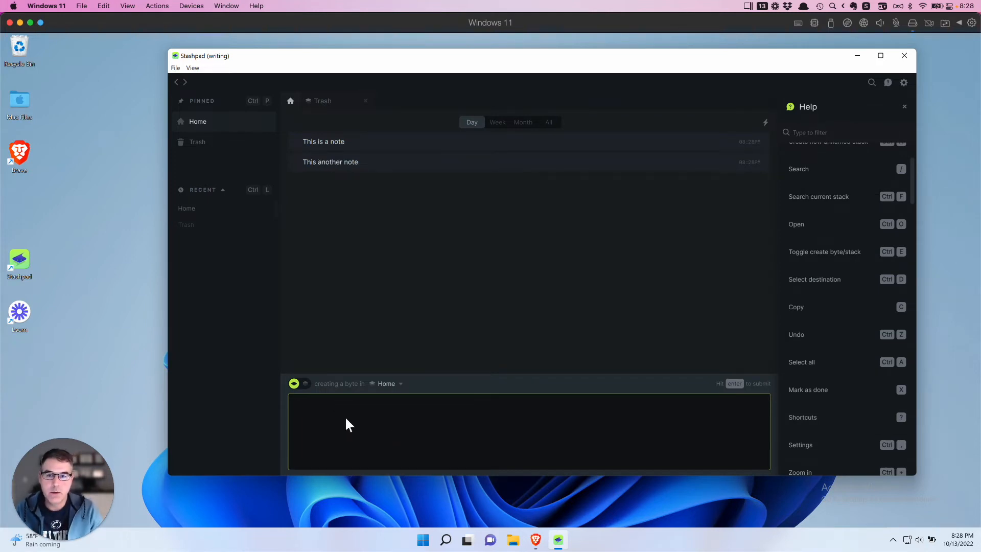
click(305, 383)
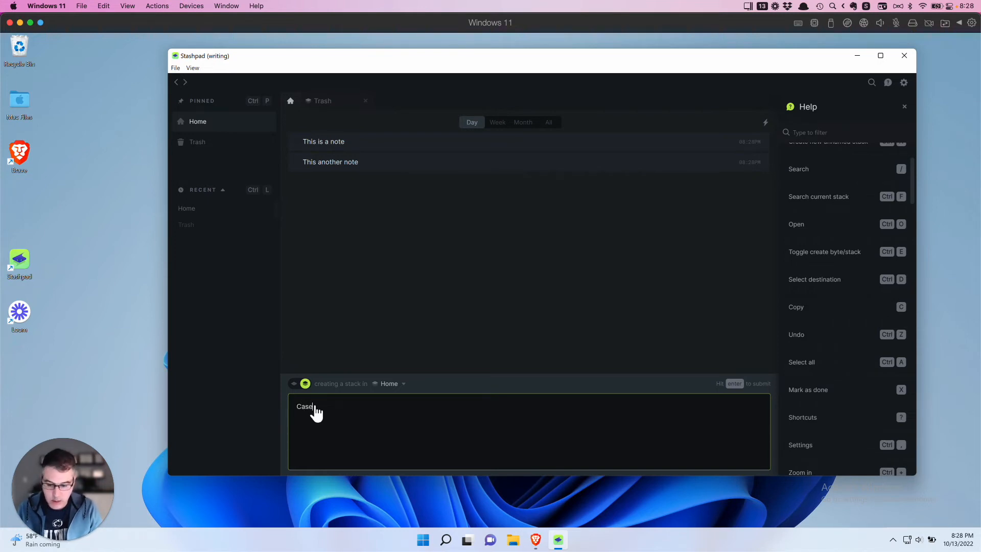
- Create the stacks Case 1, Case 2 and Case 3 in Home
text(1)
key(Return)
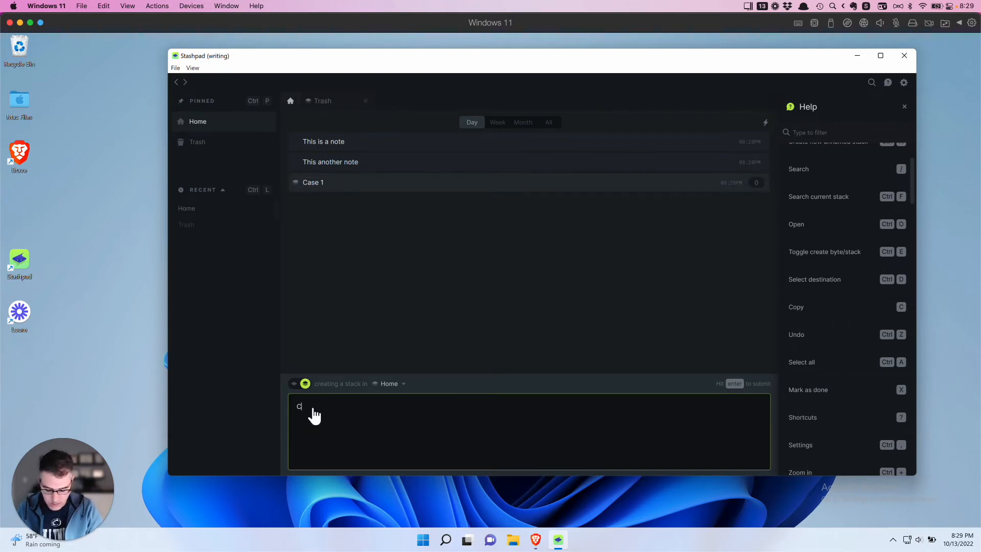
text(Case 2)
key(Return)
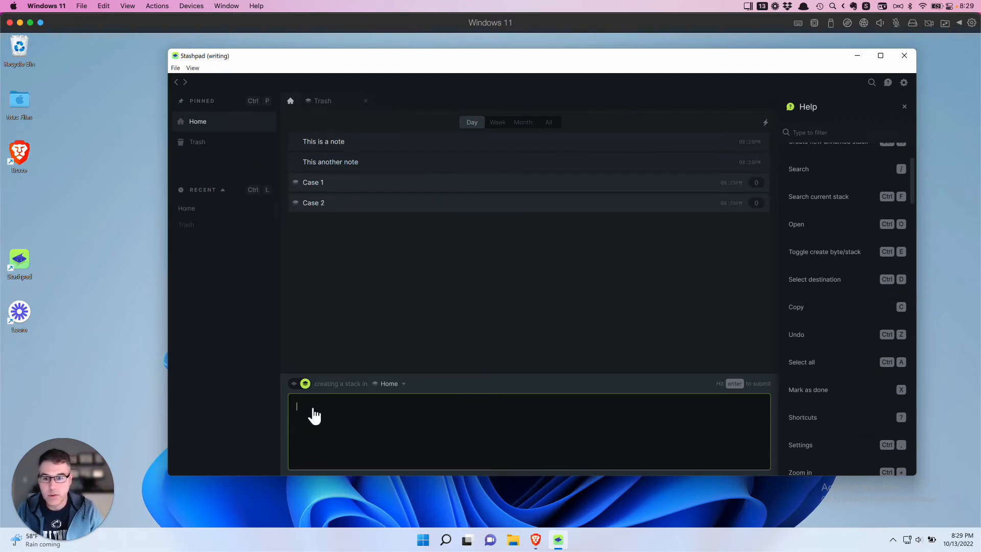
text(Case 3)
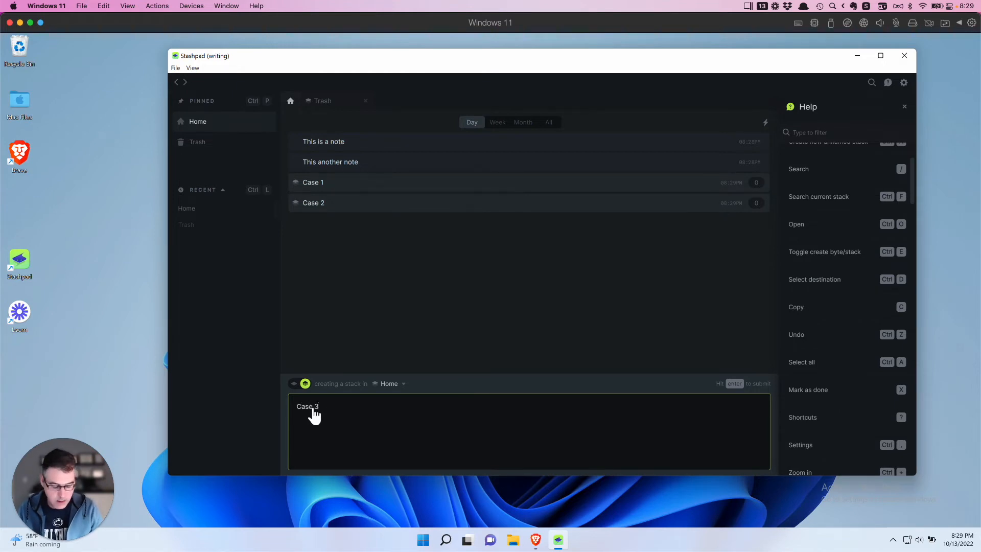
key(Return)
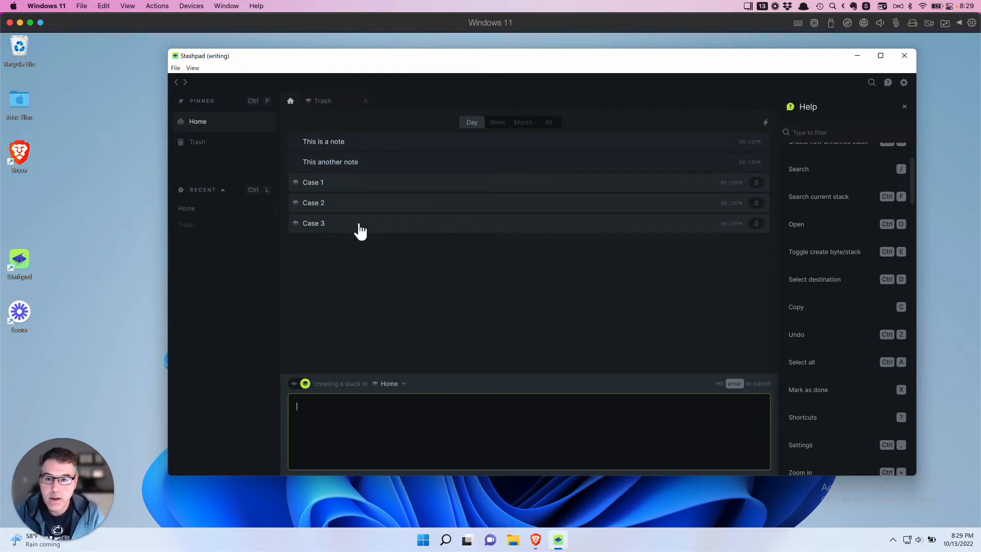
- Pin Case 3, Case 2 and Case 1 to the pinned list
right_click(330, 226)
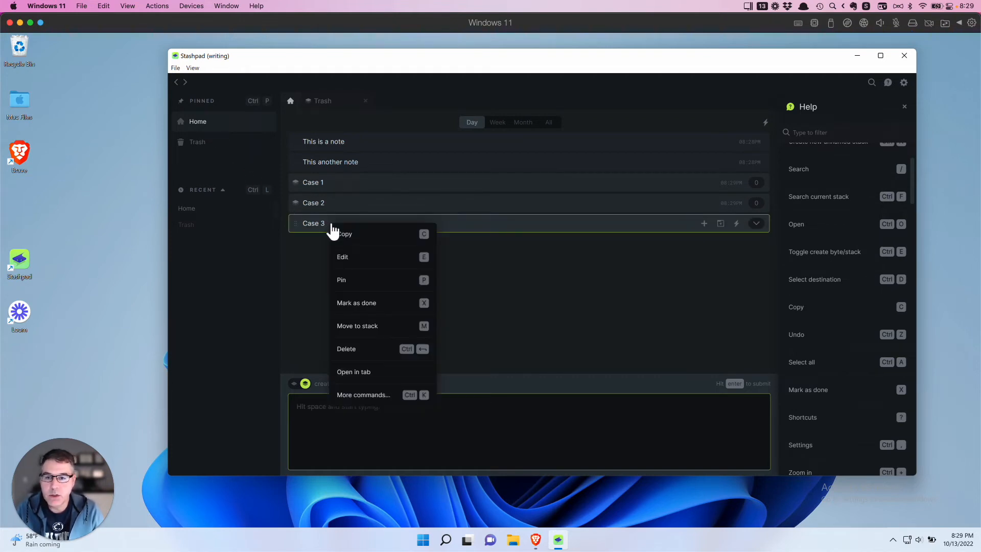
click(342, 281)
right_click(323, 201)
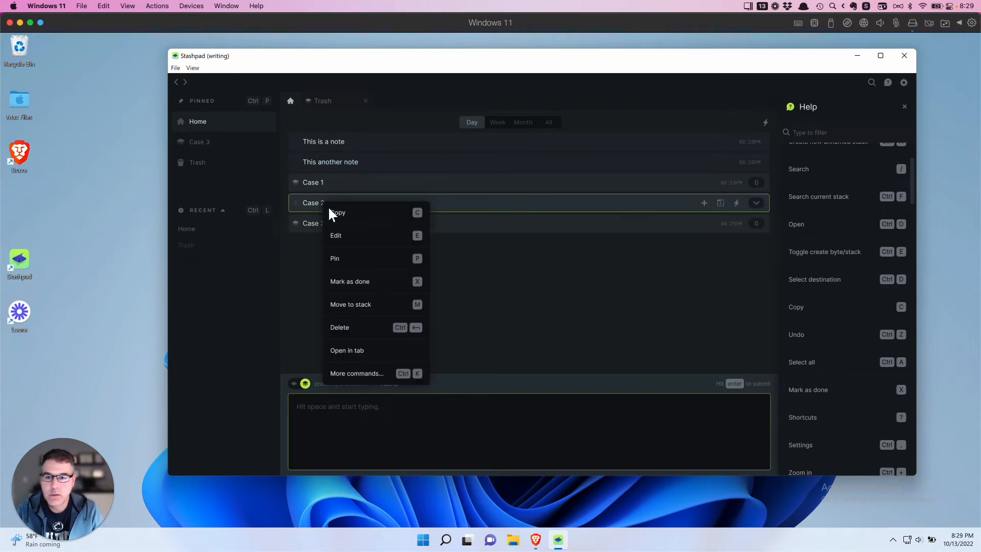
click(348, 257)
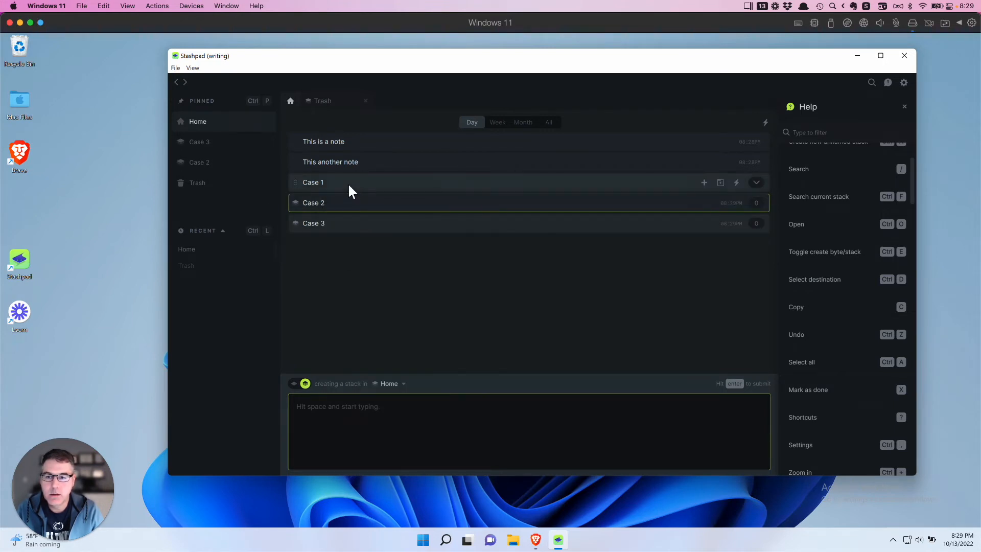
right_click(348, 183)
click(357, 236)
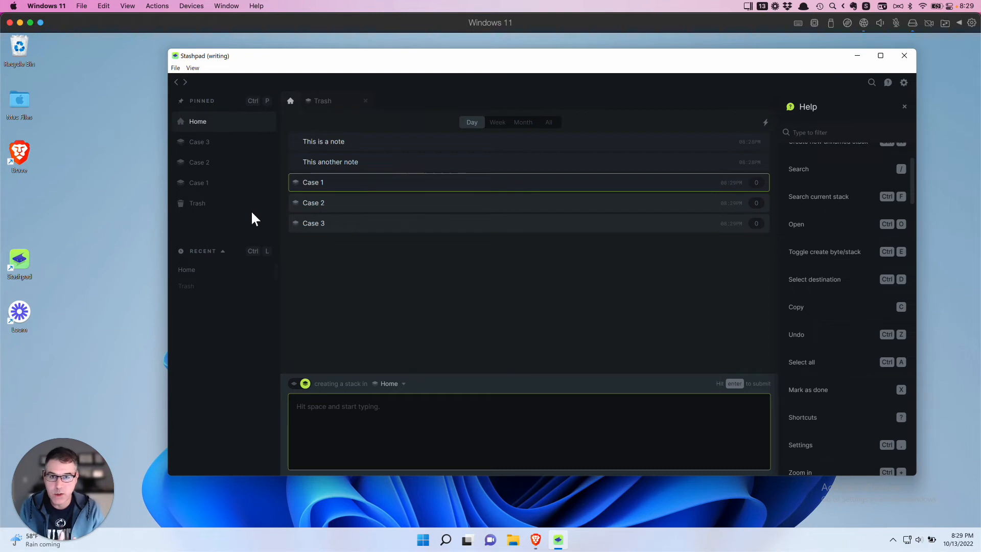
- In Case 3, save a byte noting a phone call with a contact and the contact's phone number
click(295, 384)
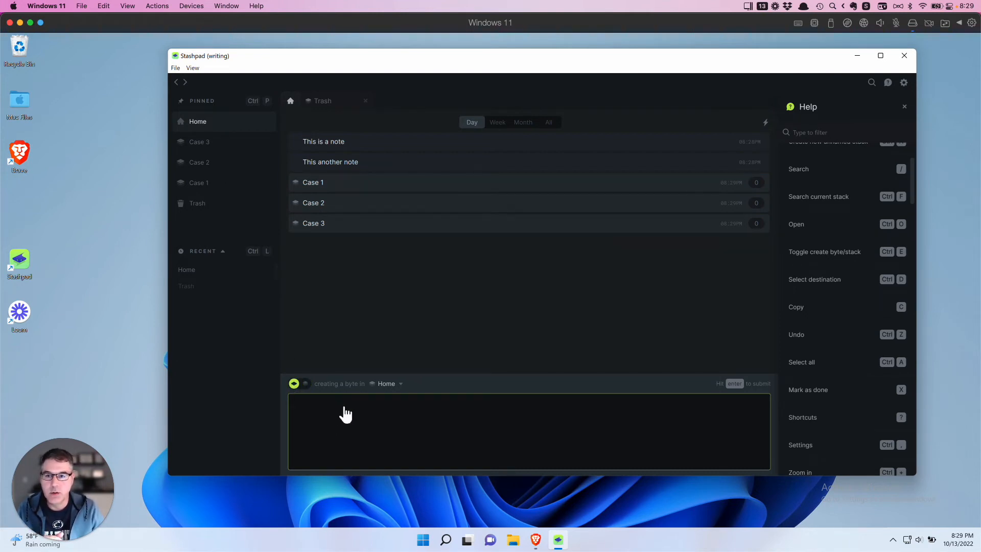
click(196, 143)
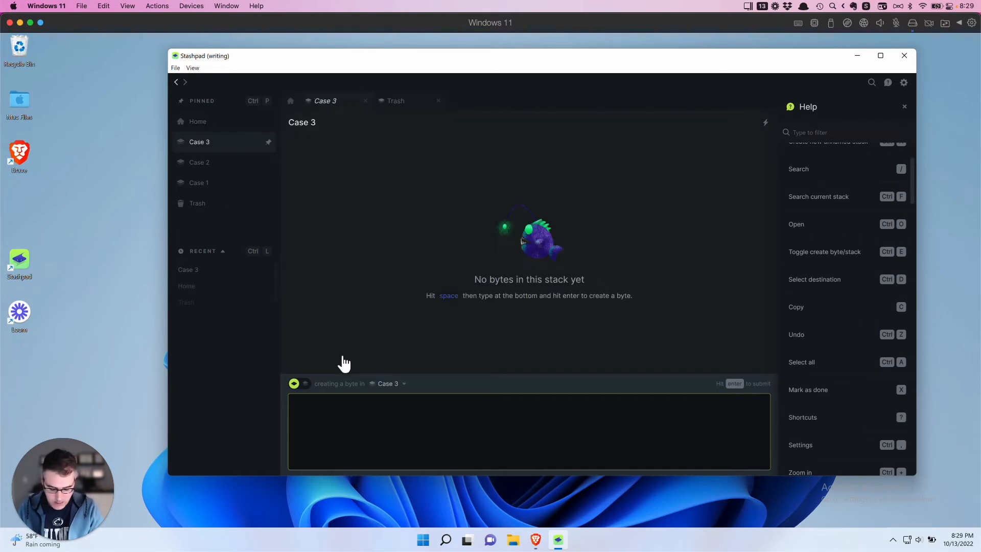
text(Spo)
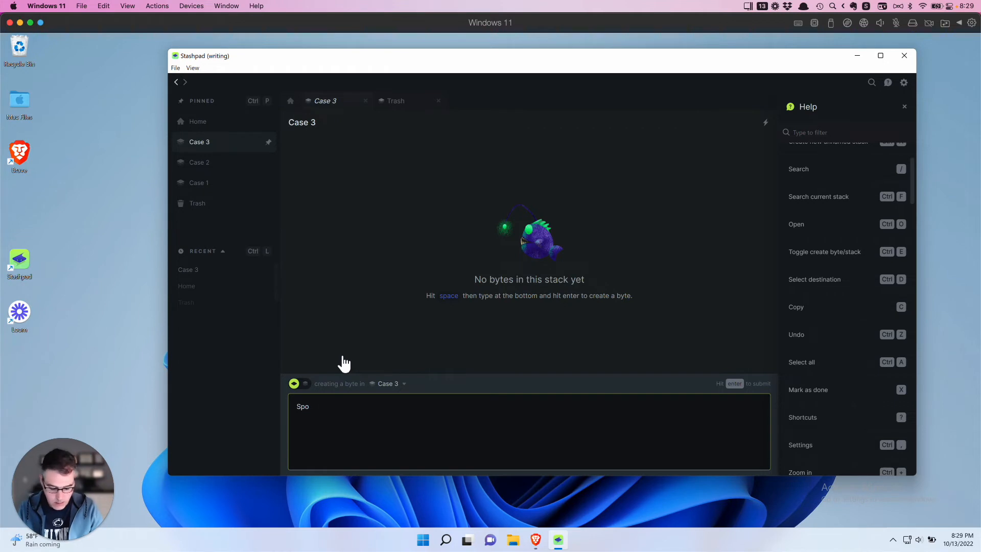
text(ekke to Bob)
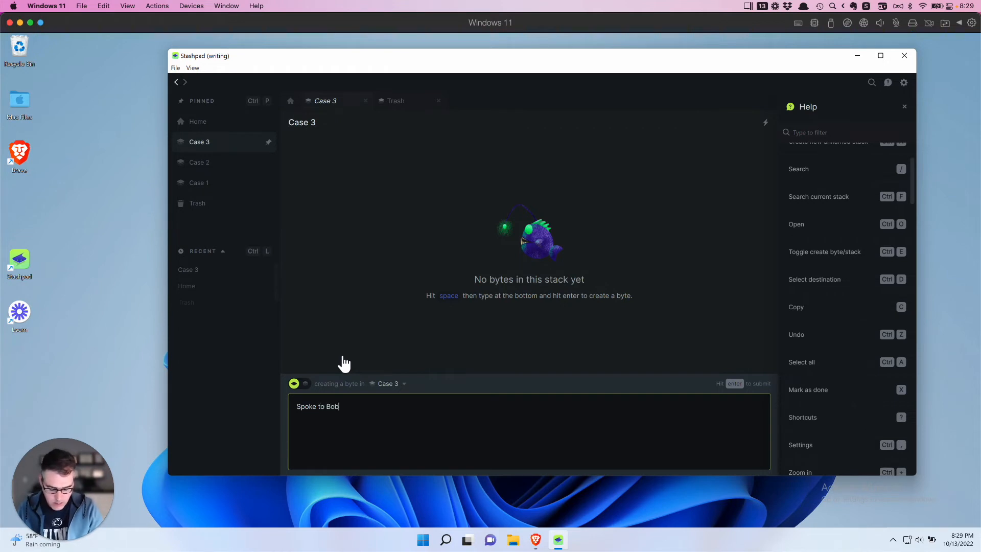
text( the phone )
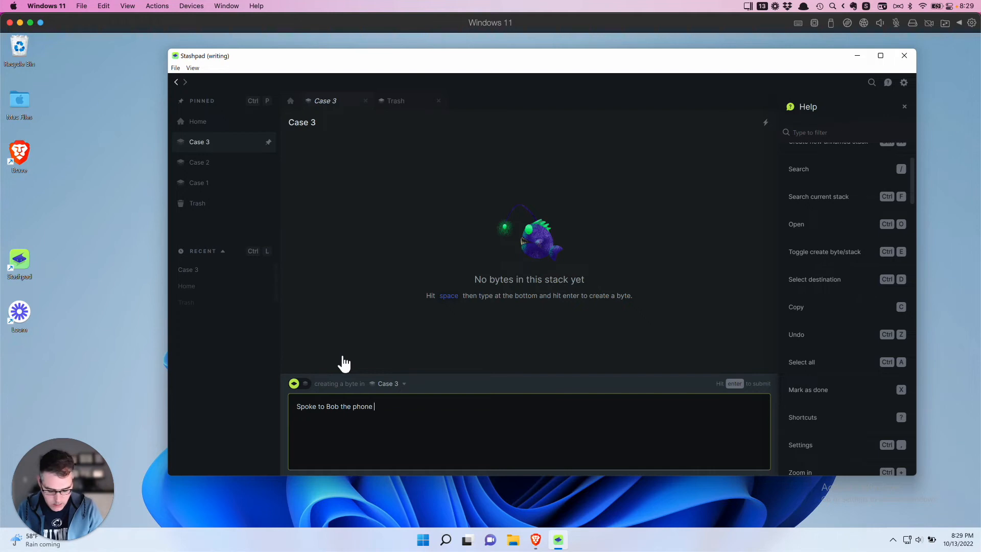
text(number is )
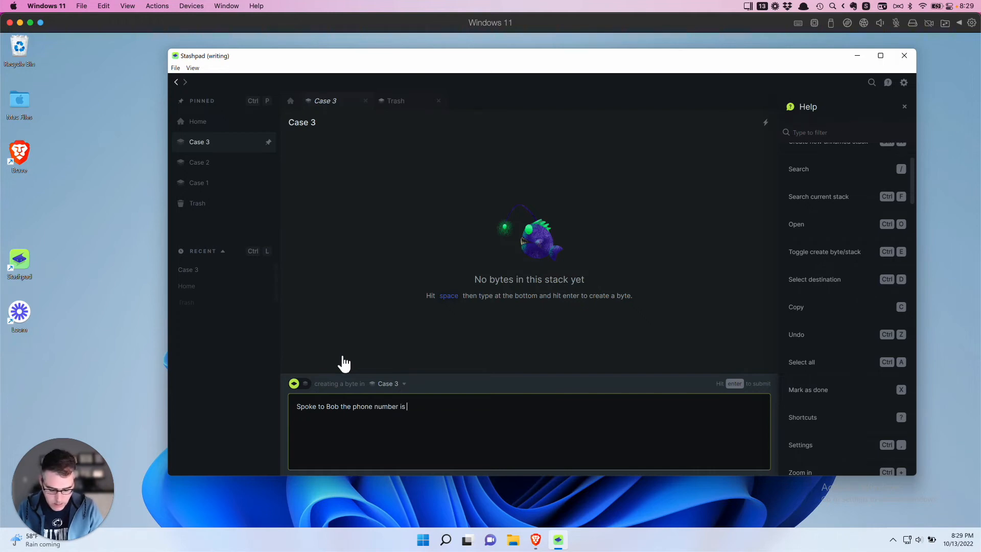
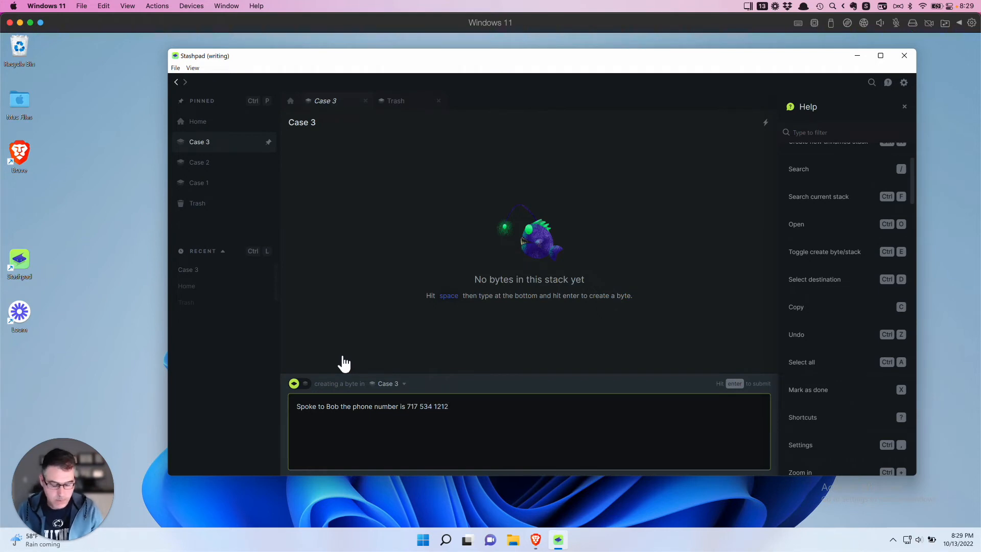
key(Return)
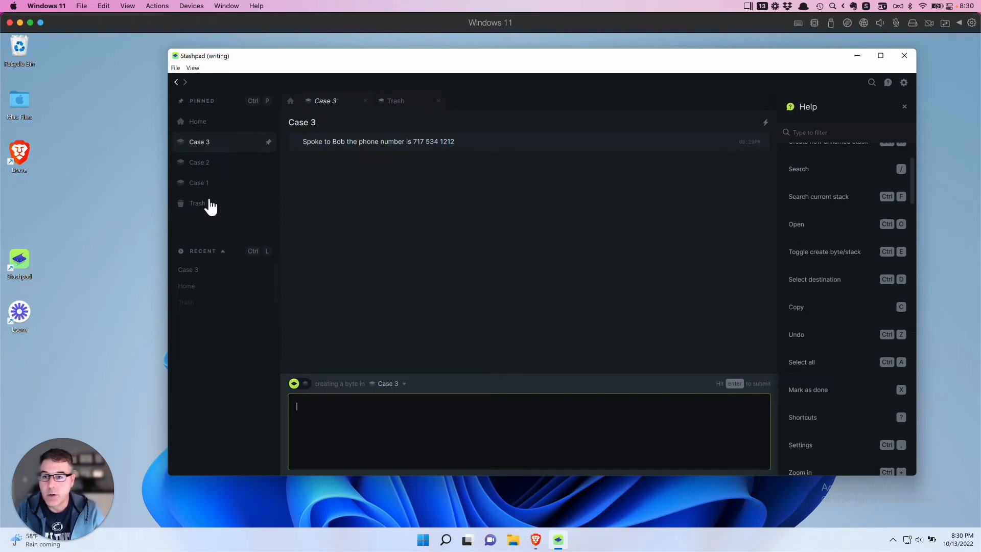
click(203, 163)
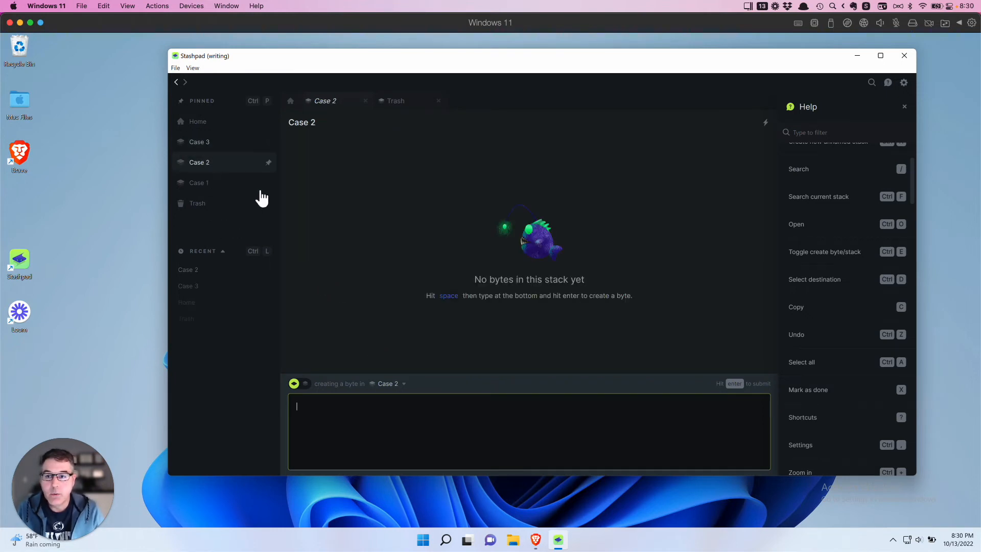
- Save a byte in Case 2 saying a colleague will call the witness tomorrow
click(361, 421)
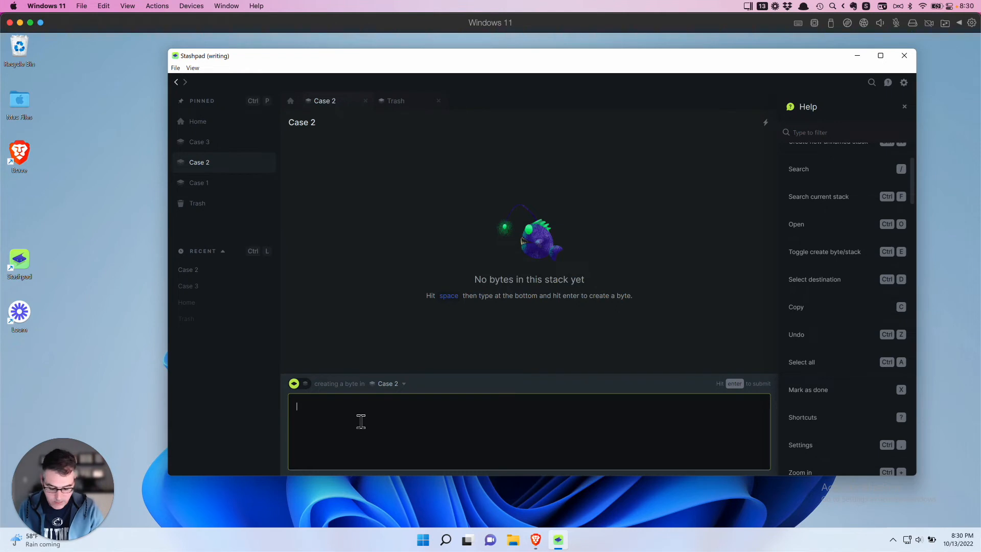
text(John is)
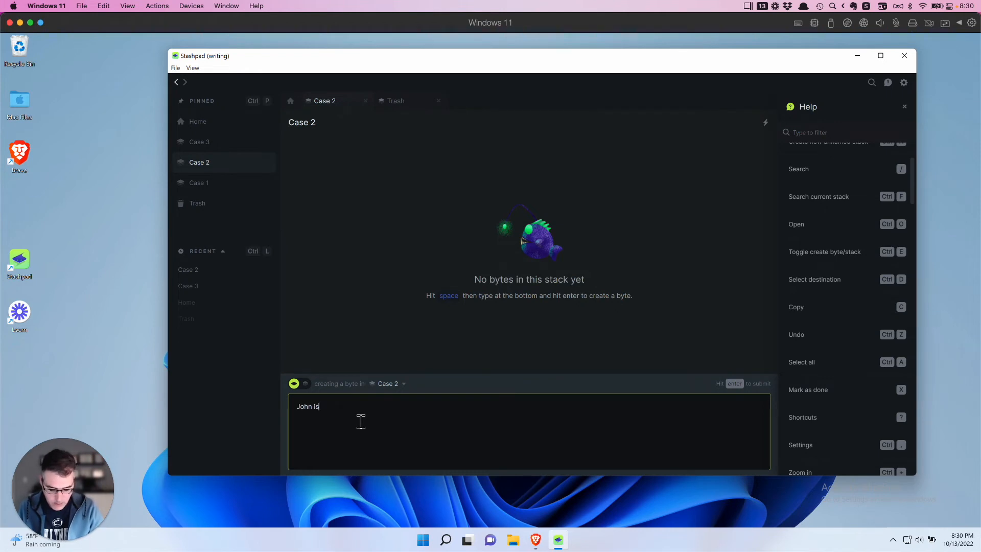
text( going to )
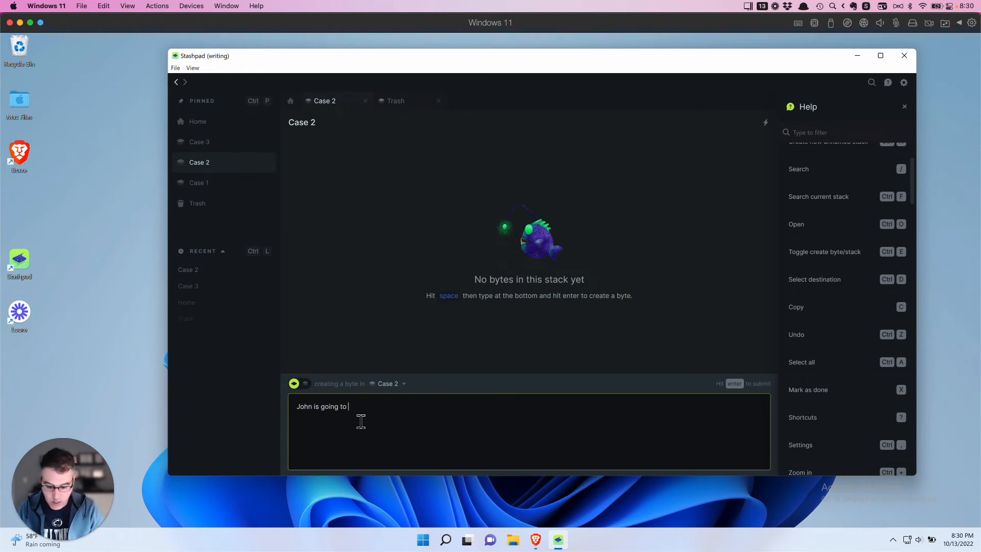
text(dall t)
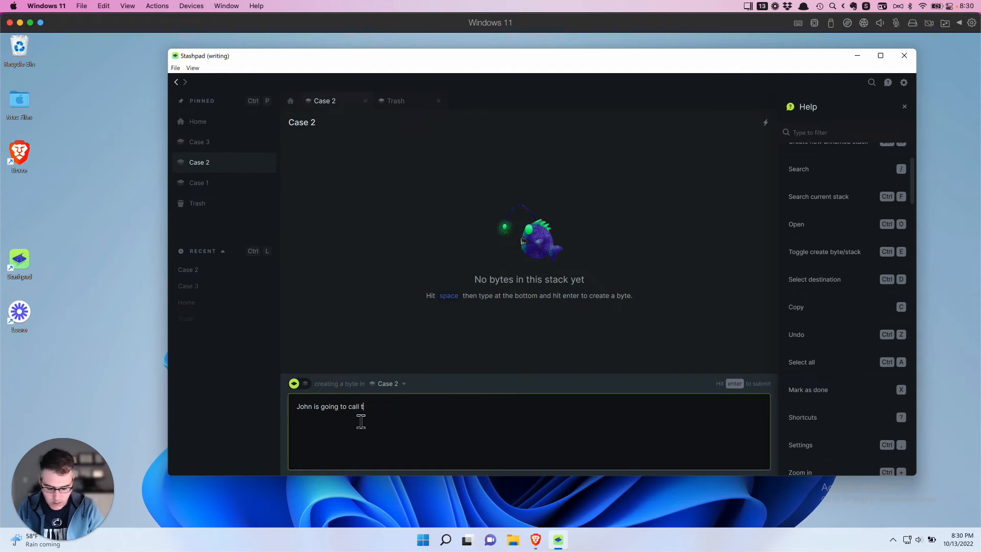
text(he witne)
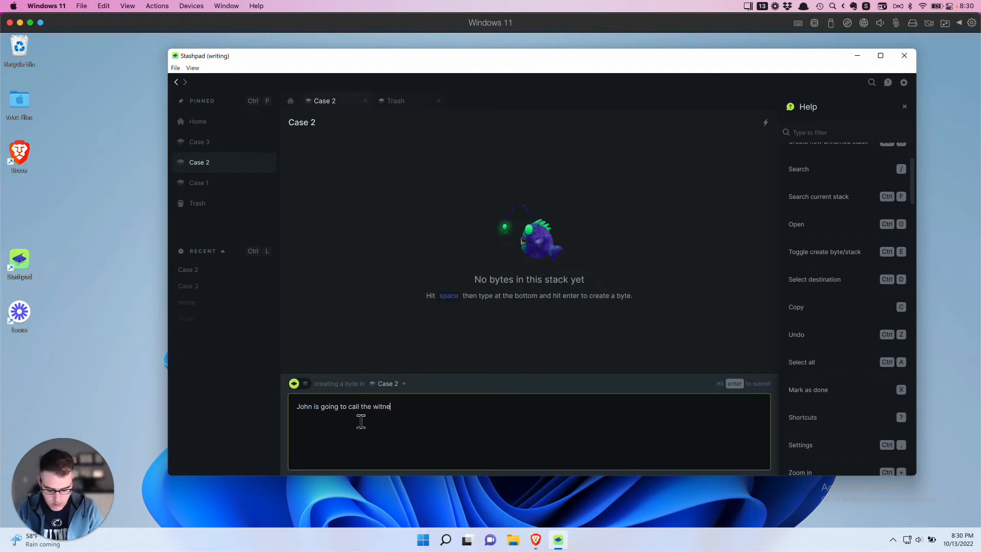
text(ss tomorrow)
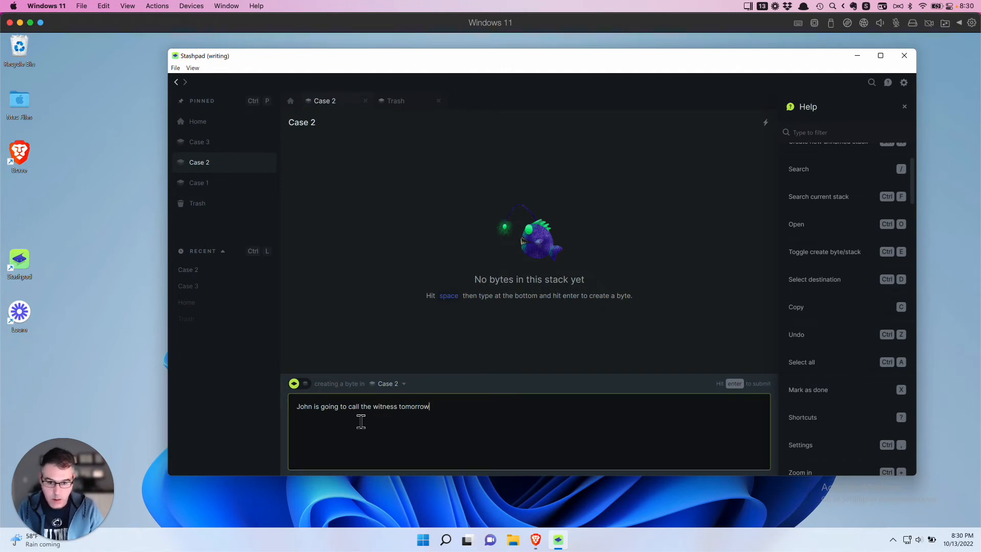
key(Return)
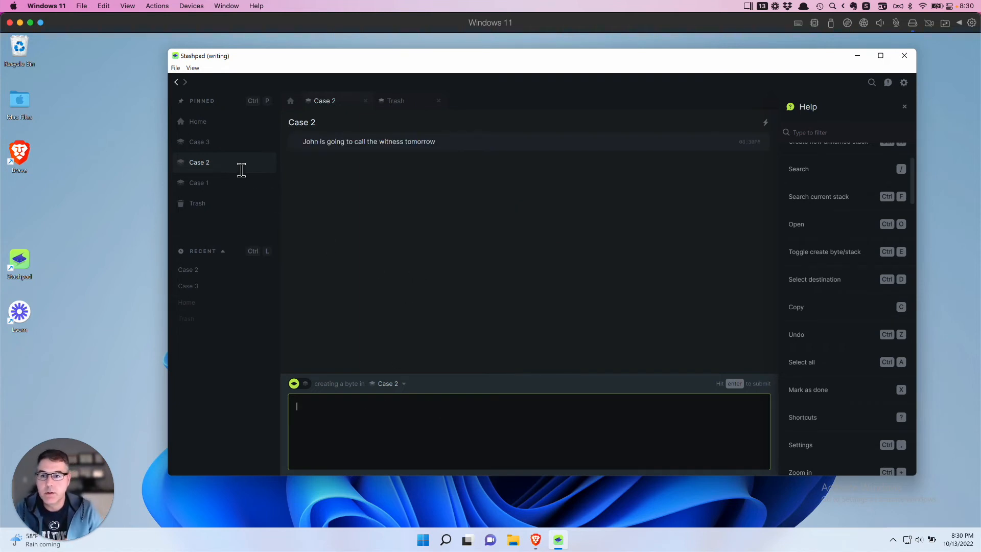
click(219, 148)
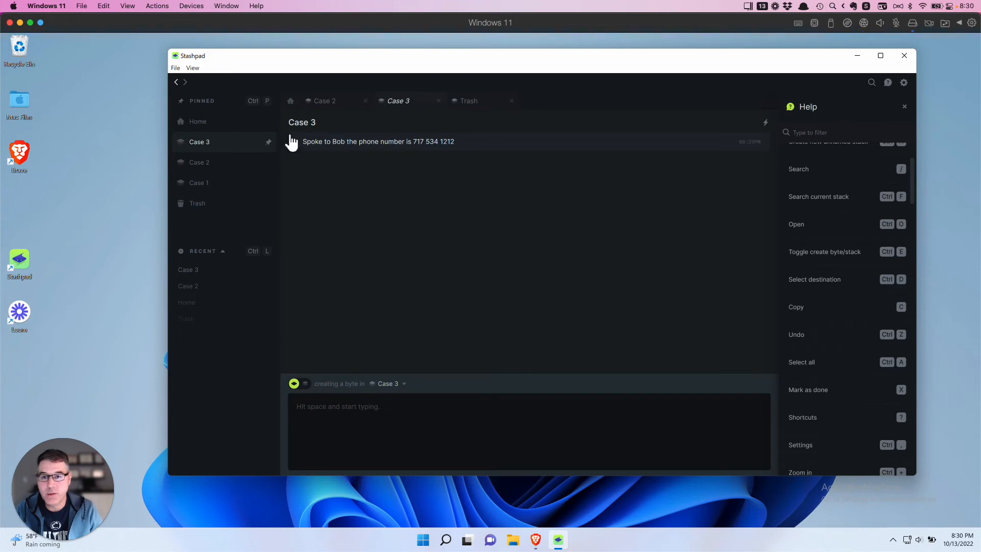
- Switch between the Case 2 and Case 3 tabs, ending on Case 2
click(333, 106)
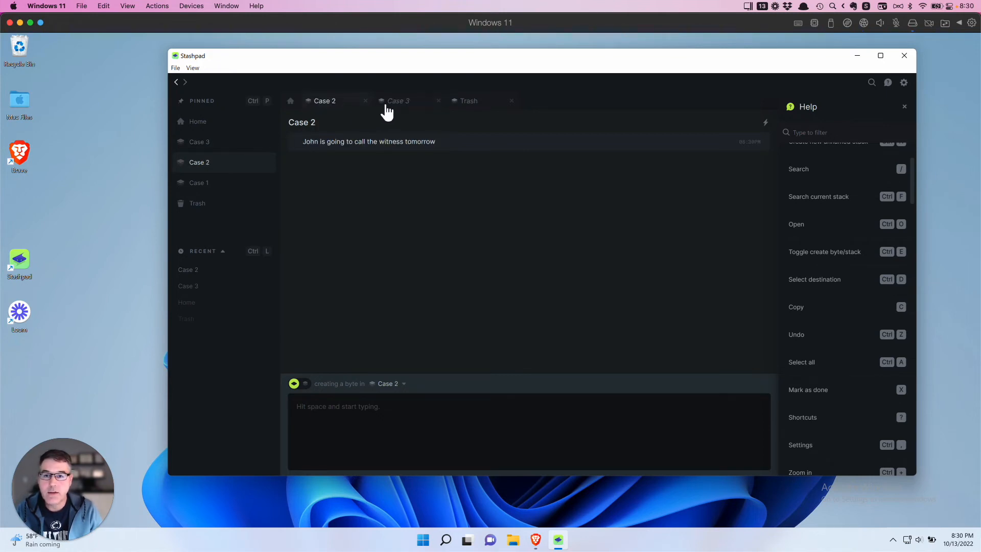
click(407, 104)
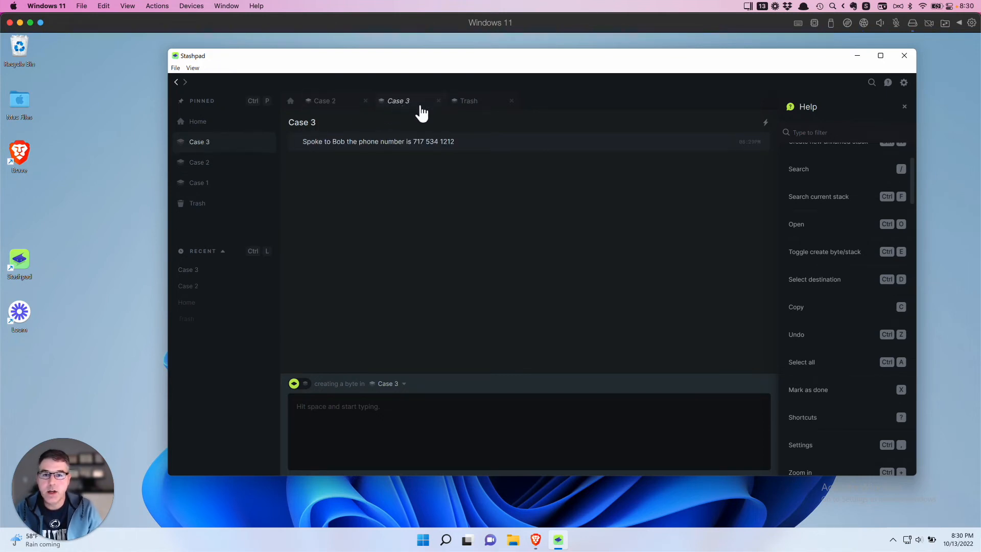
click(333, 102)
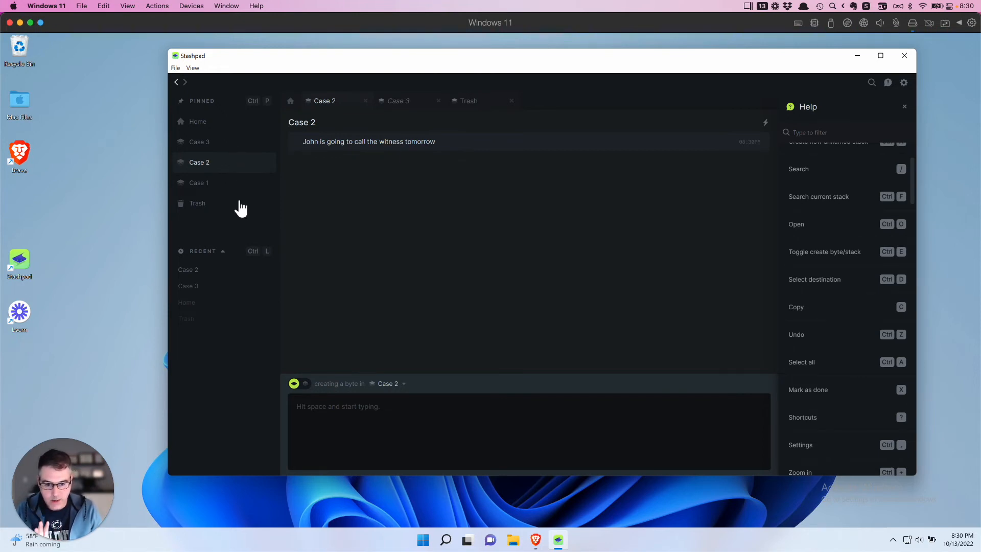
mouse_move(449, 531)
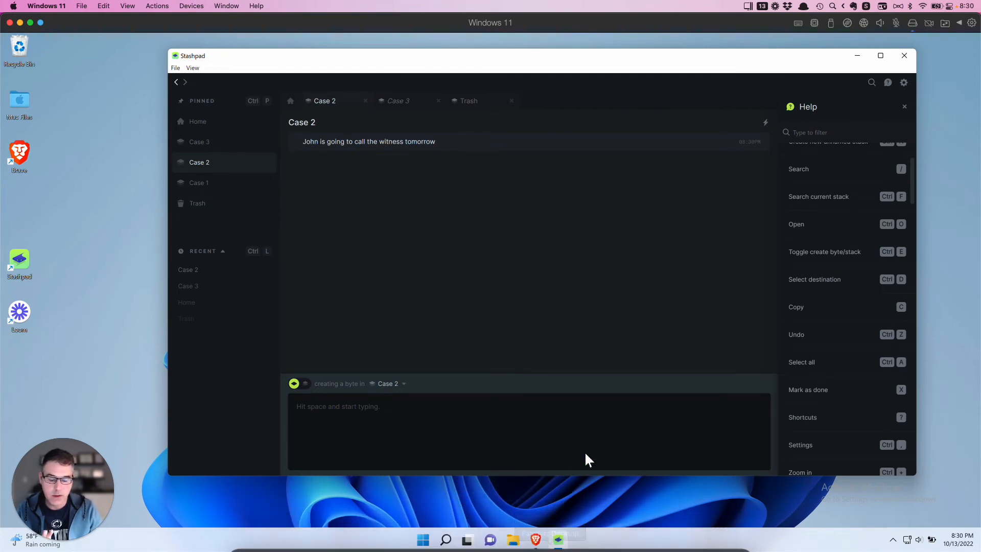
- Copy the OSINT start.me page's URL in Brave, then return to Stashpad
click(535, 541)
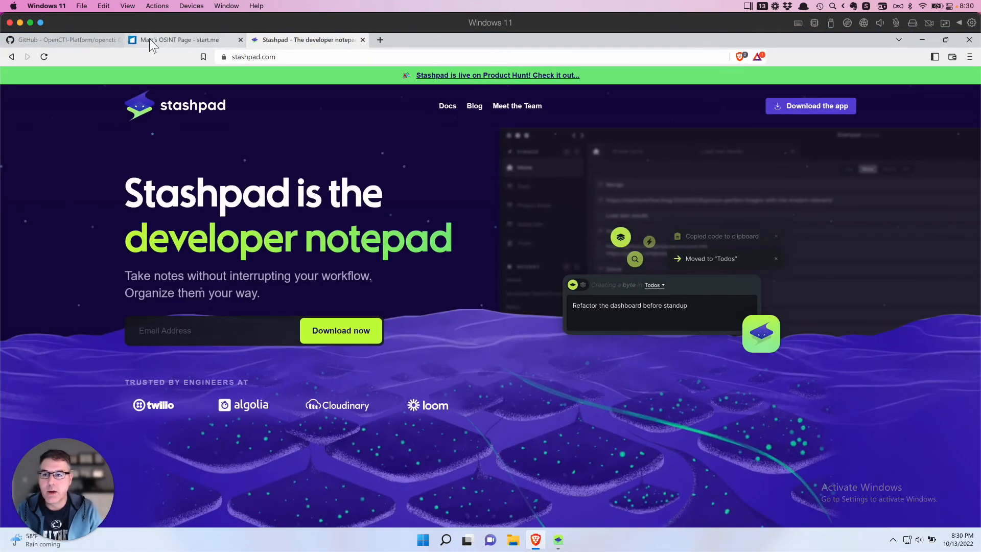
click(171, 39)
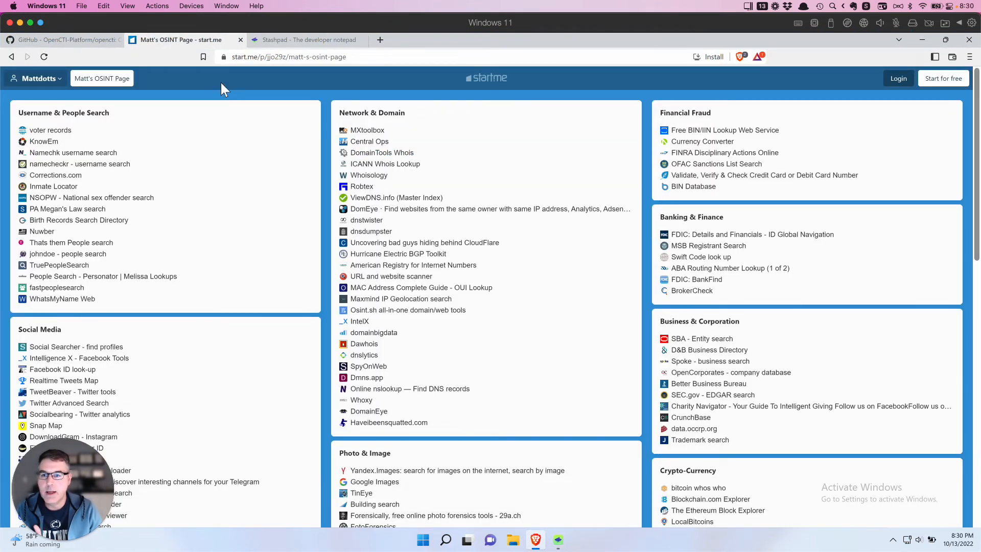
click(262, 57)
right_click(262, 57)
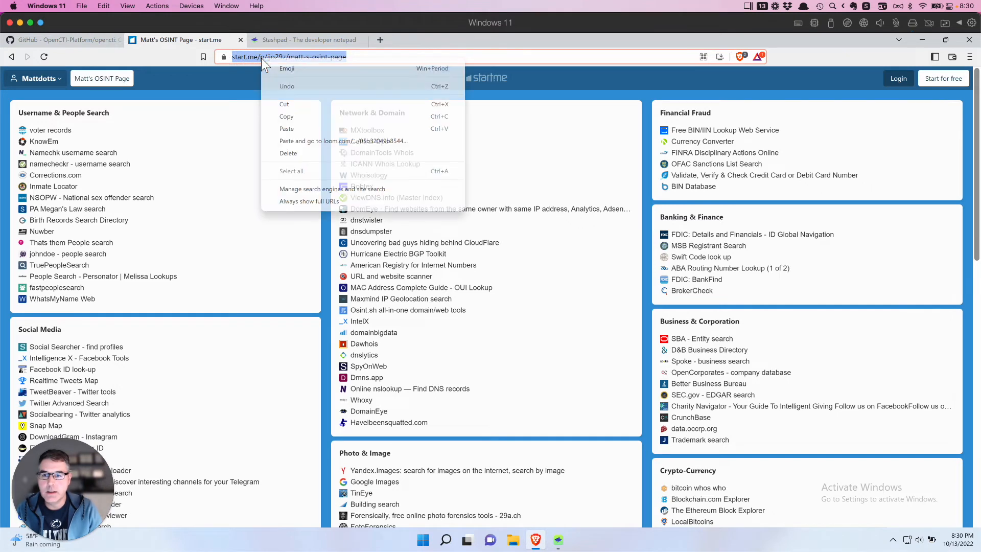
click(288, 117)
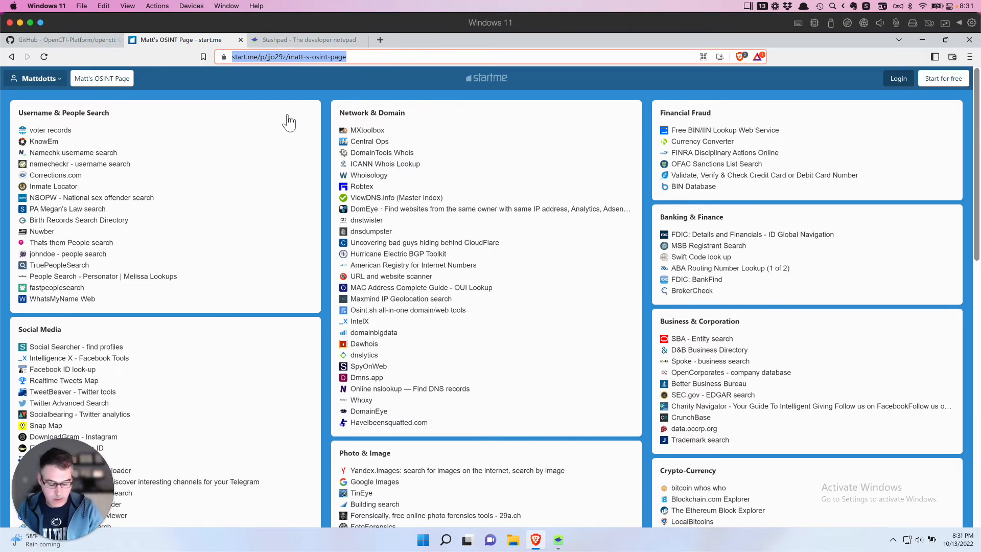
key(alt+Tab)
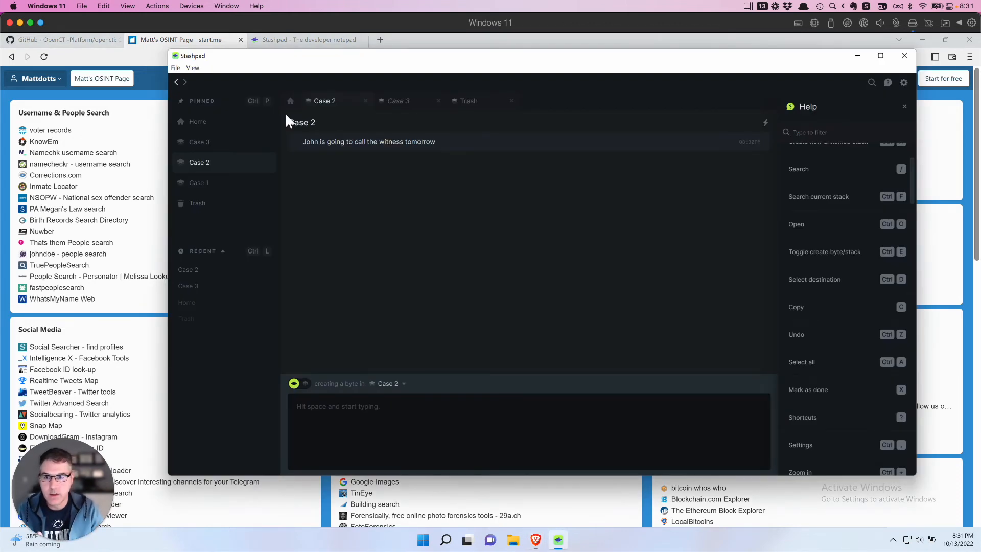
- Paste the copied start.me OSINT link as a new byte in Case 3, then return to Case 2
click(200, 147)
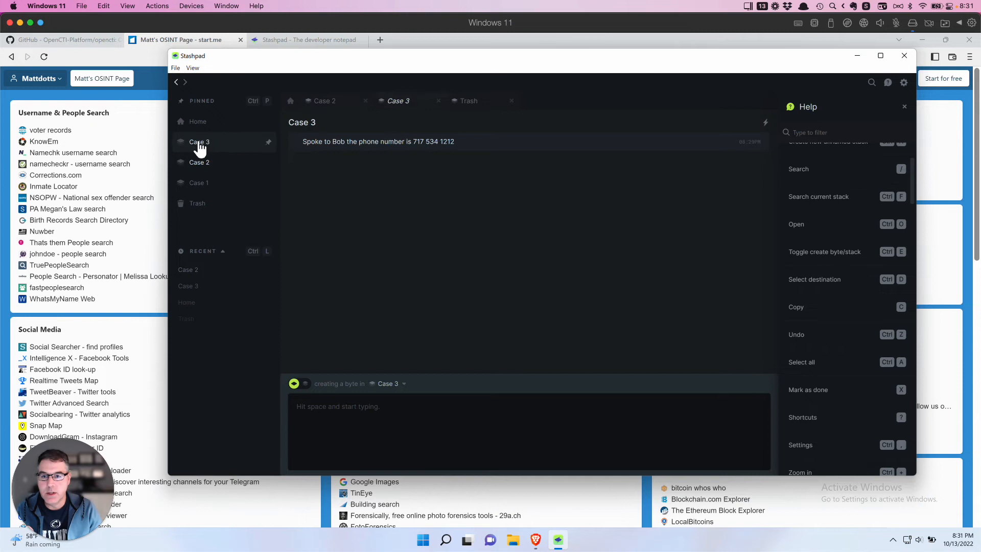
click(325, 413)
key(ctrl+v)
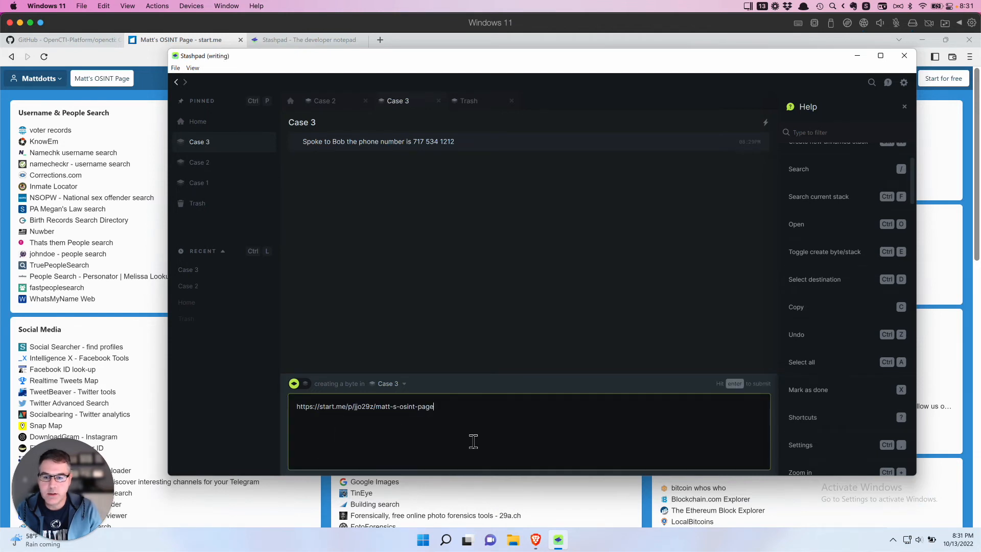
key(Return)
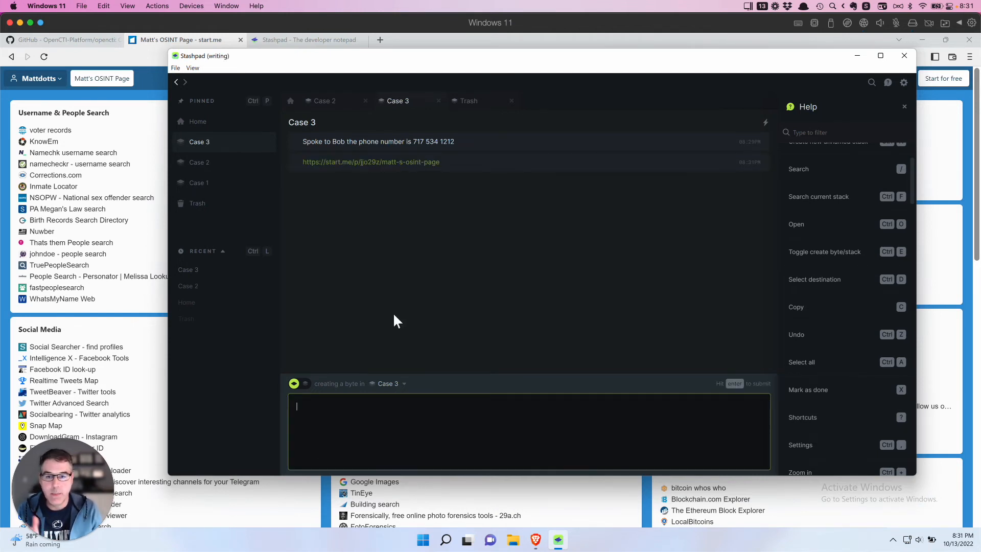
click(214, 164)
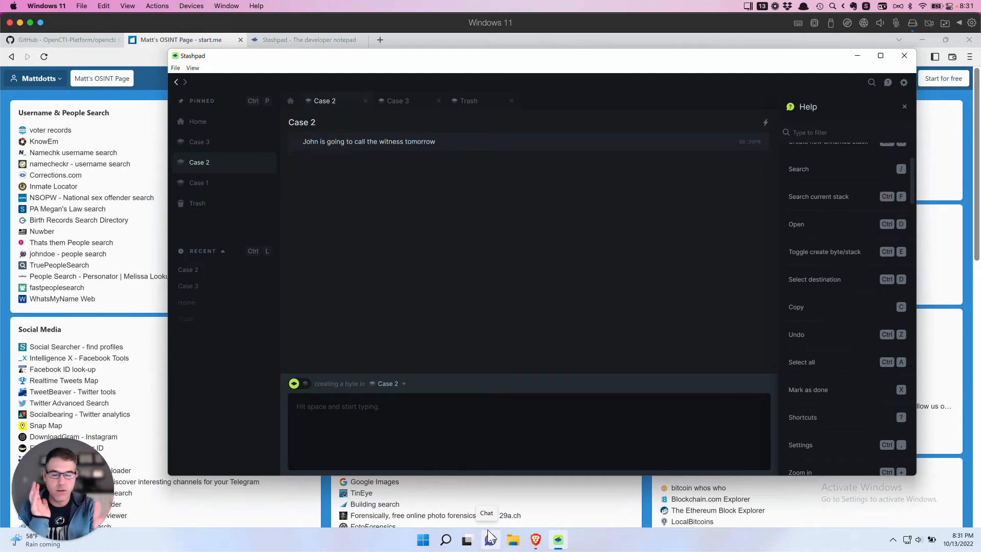
- Bring up the GitHub opencti repository tab in Brave, then minimize Stashpad and Brave
click(668, 545)
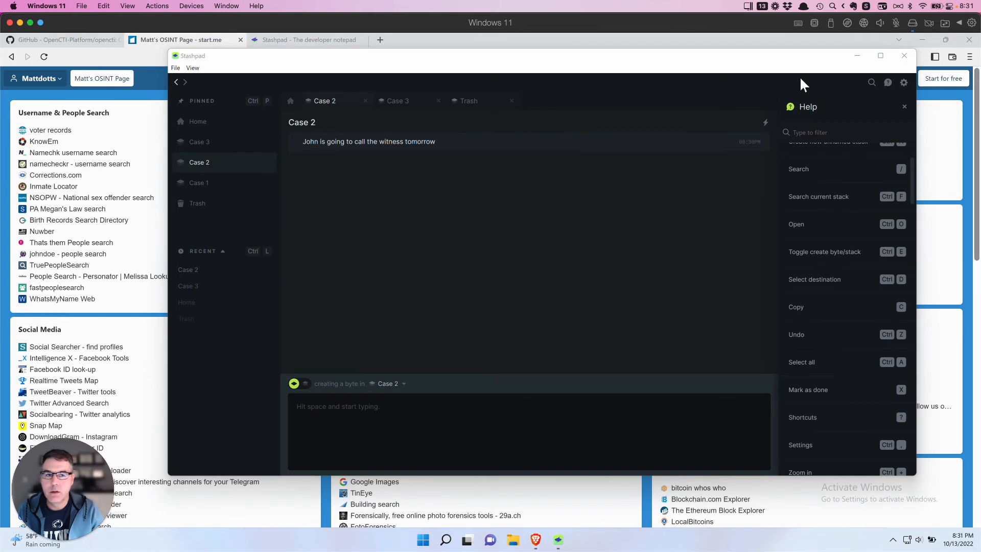
click(857, 56)
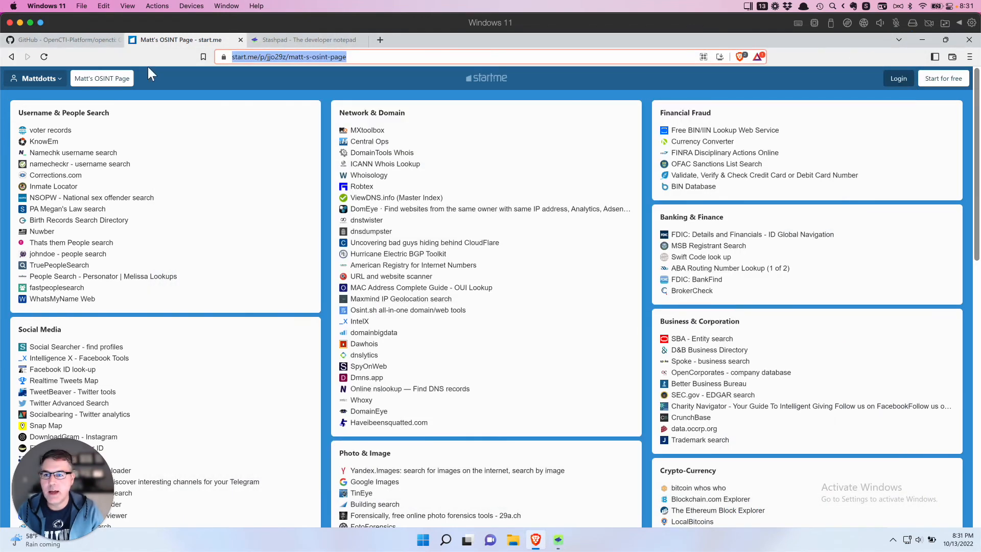
click(71, 40)
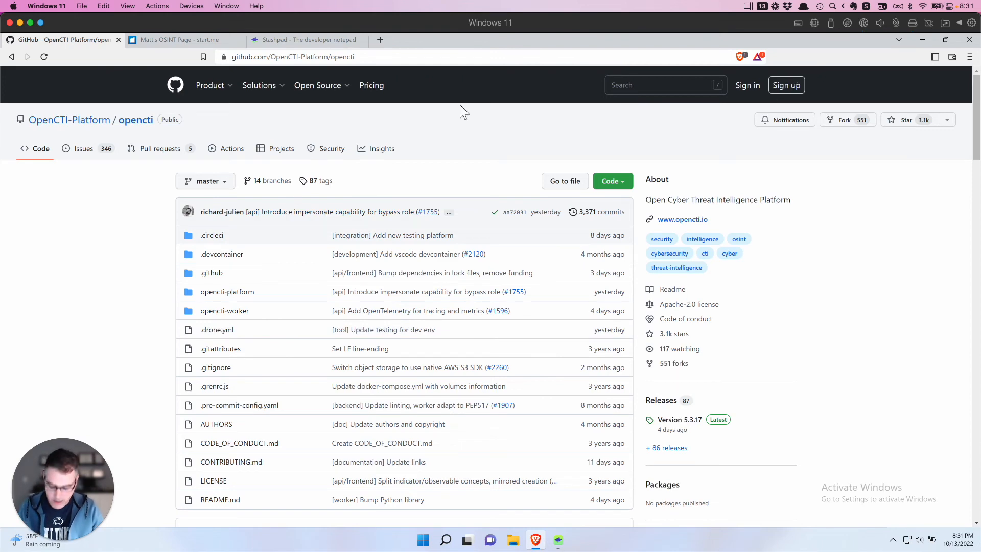
key(alt+Tab)
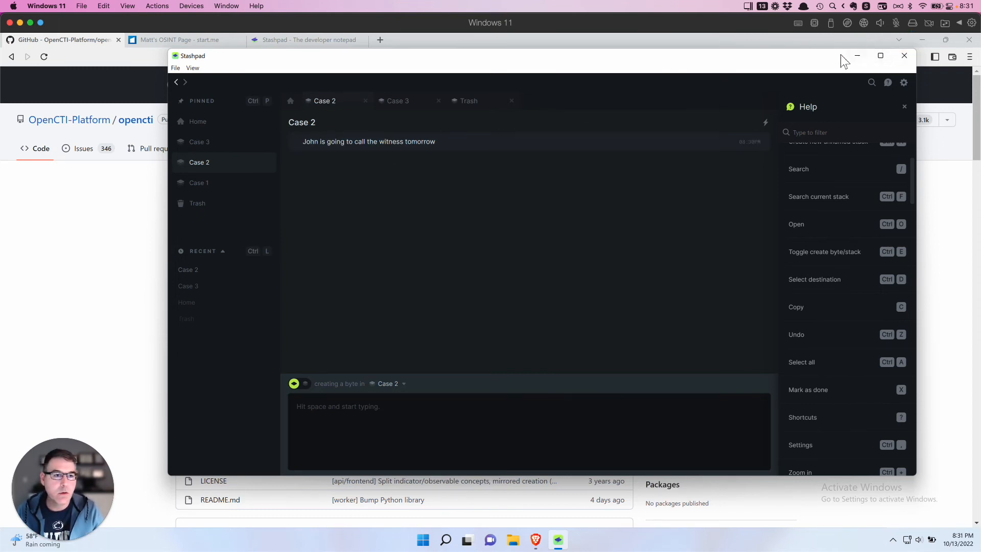
click(856, 55)
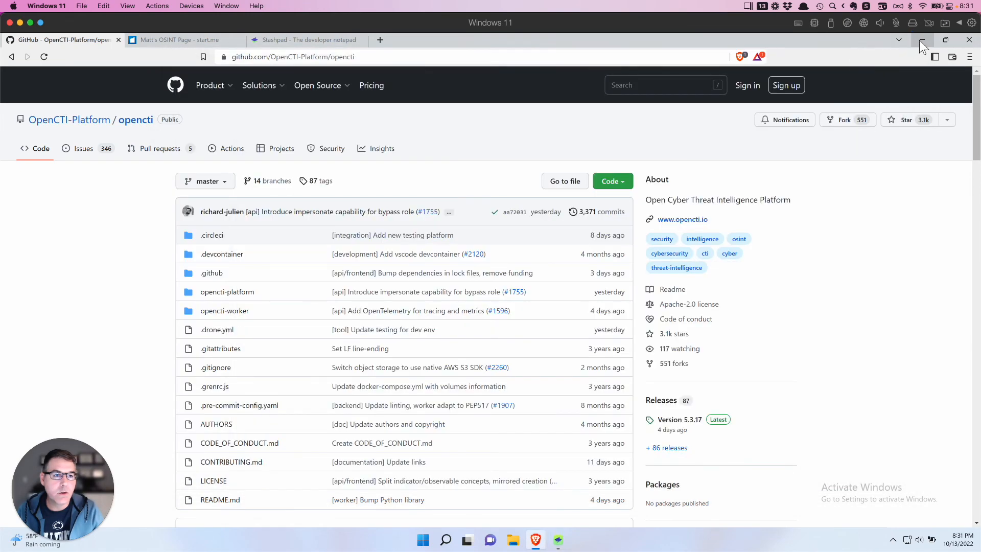
click(922, 42)
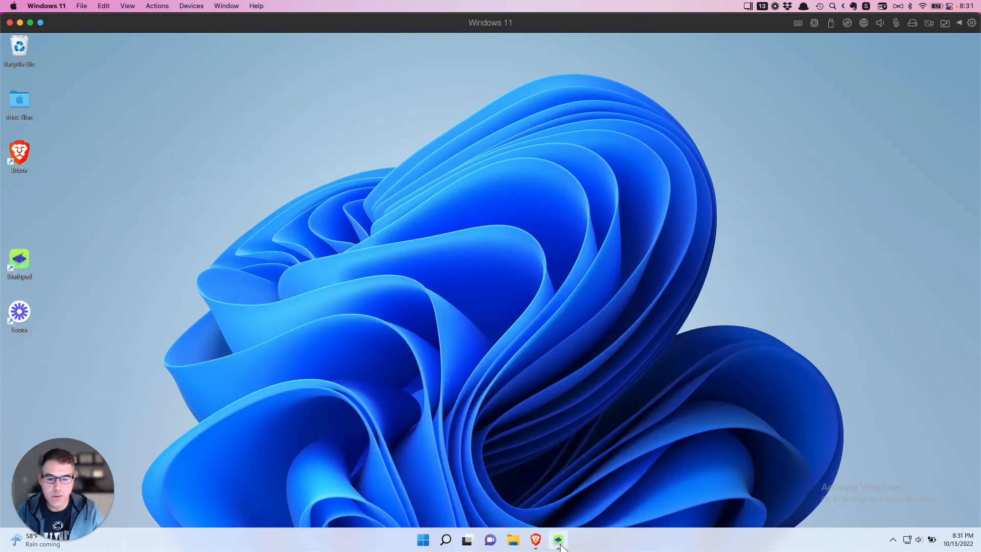
- Restore Stashpad, go to the Home list, and open the search view with its tips
click(558, 539)
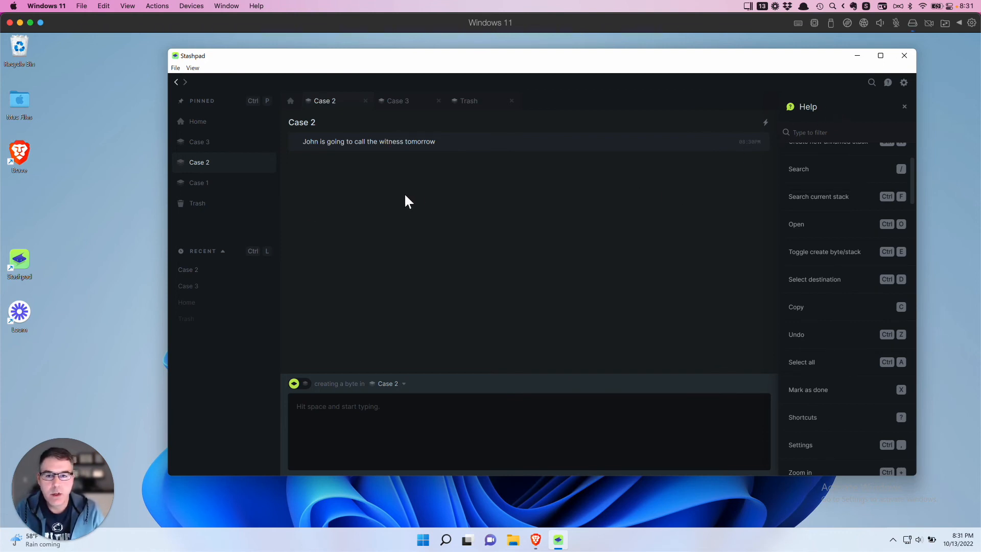
click(195, 126)
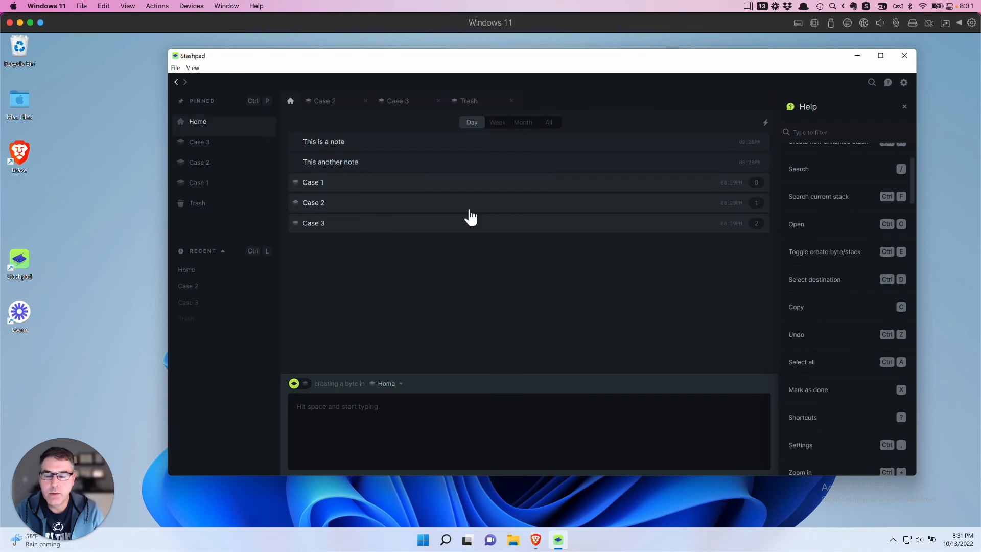
click(872, 83)
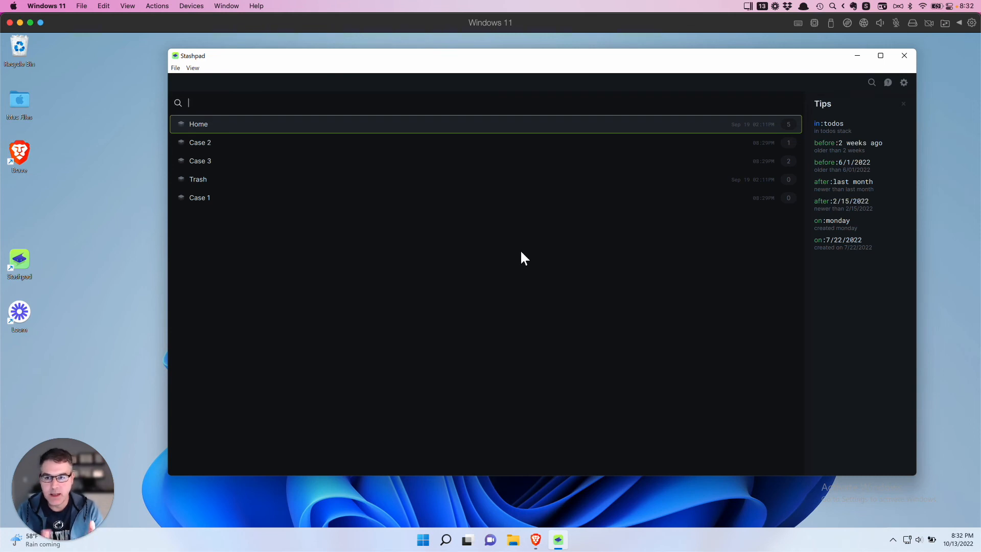
- Search the notes for the contact's name to find the phone-number note, then close search
text(bob)
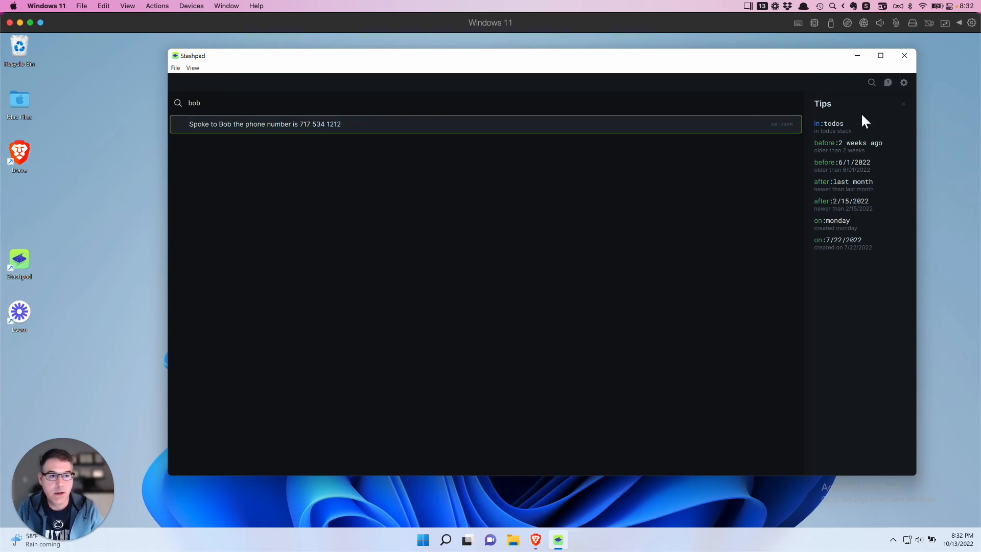
click(904, 105)
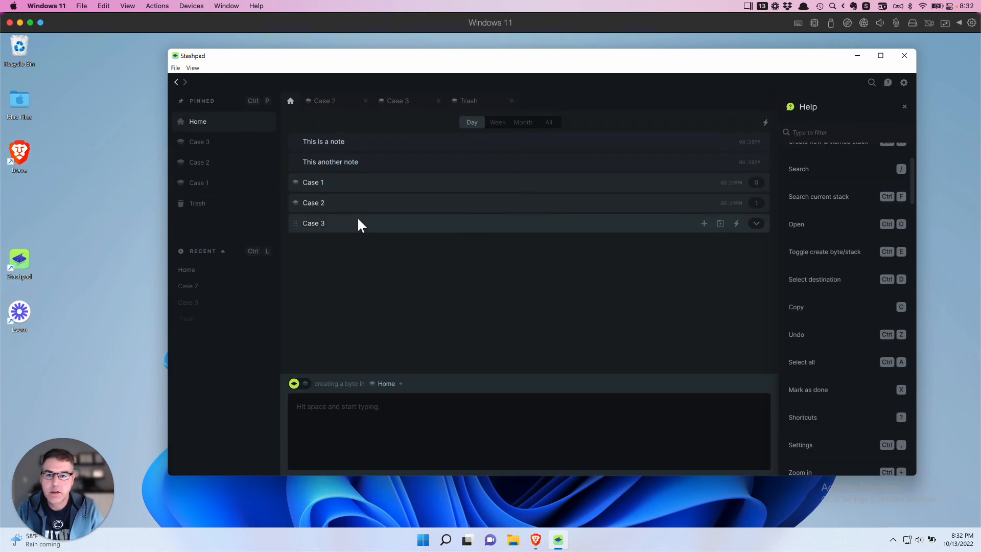
- Delete 'This another note', confirm it appears in Trash, then go back to Home
right_click(367, 160)
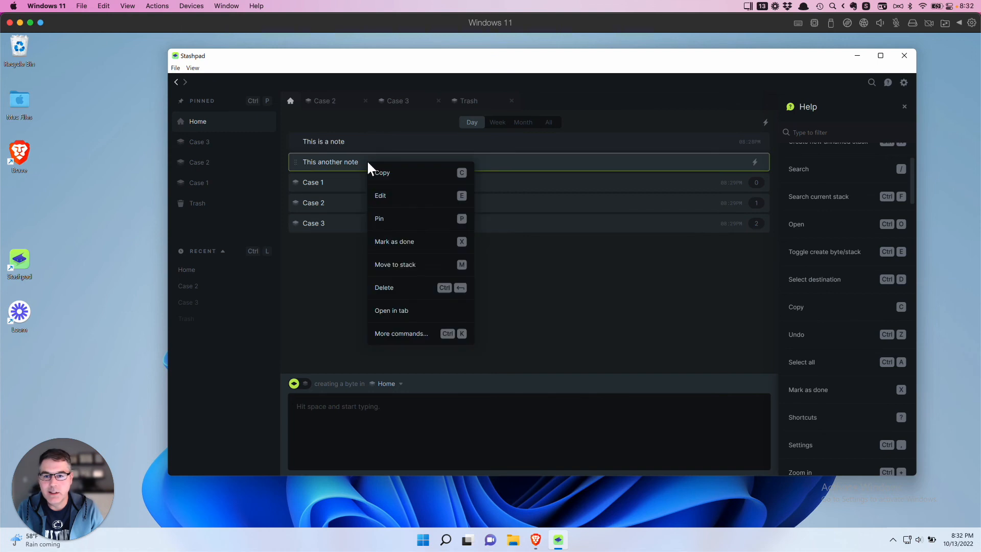
click(392, 288)
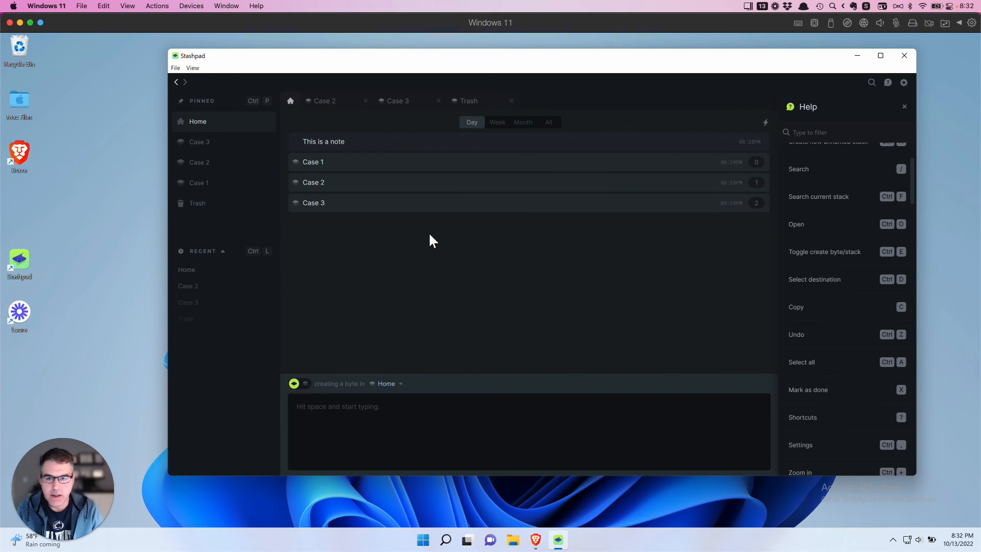
click(202, 211)
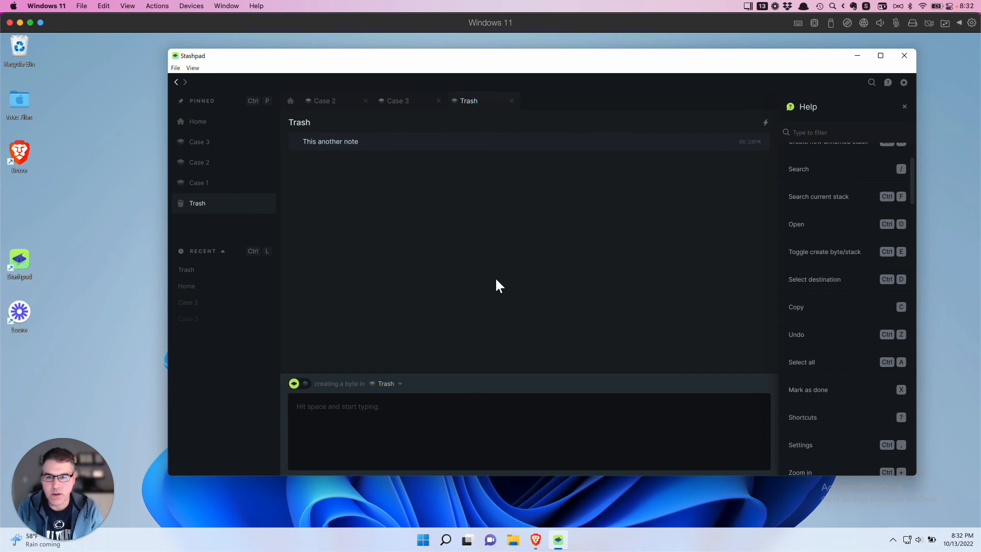
click(208, 125)
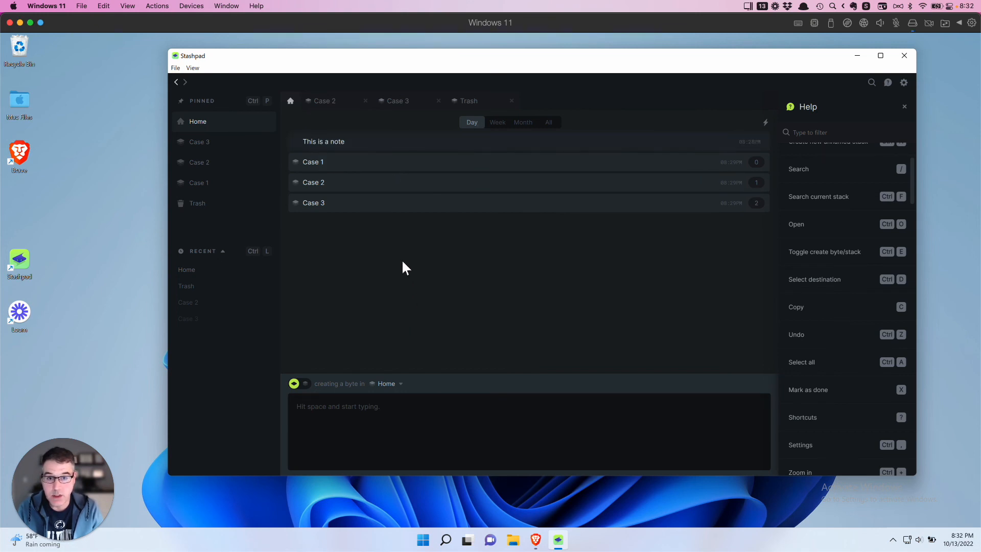
click(496, 123)
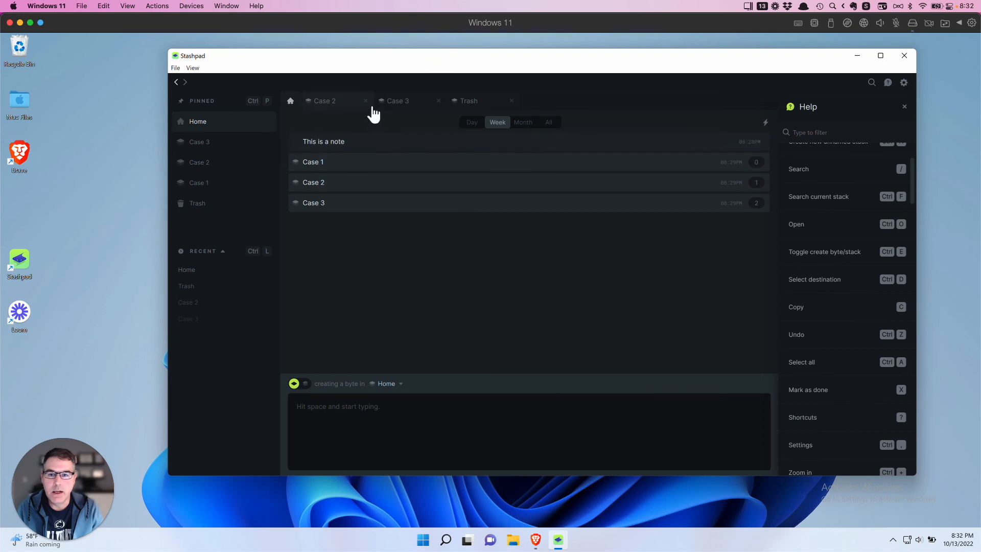
click(524, 125)
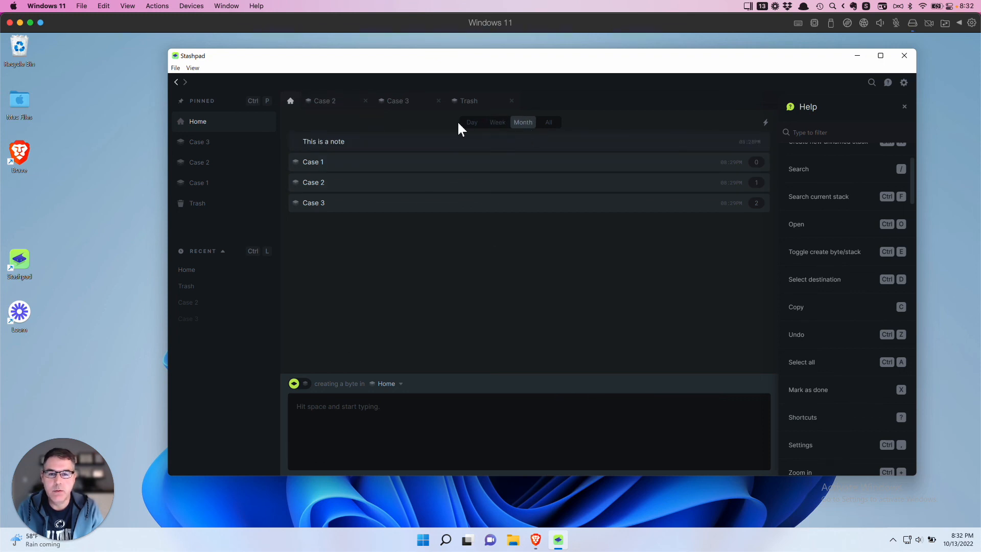
click(550, 123)
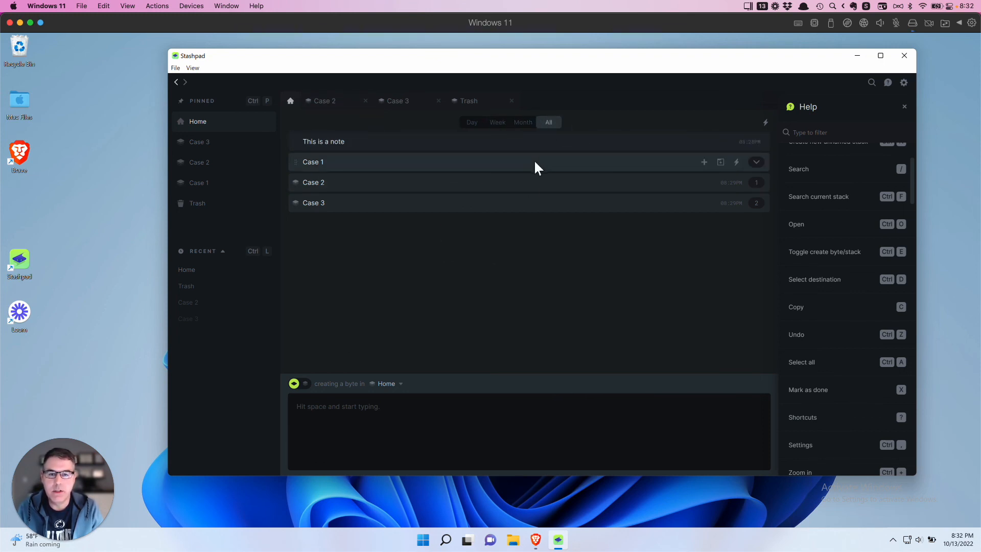
click(475, 125)
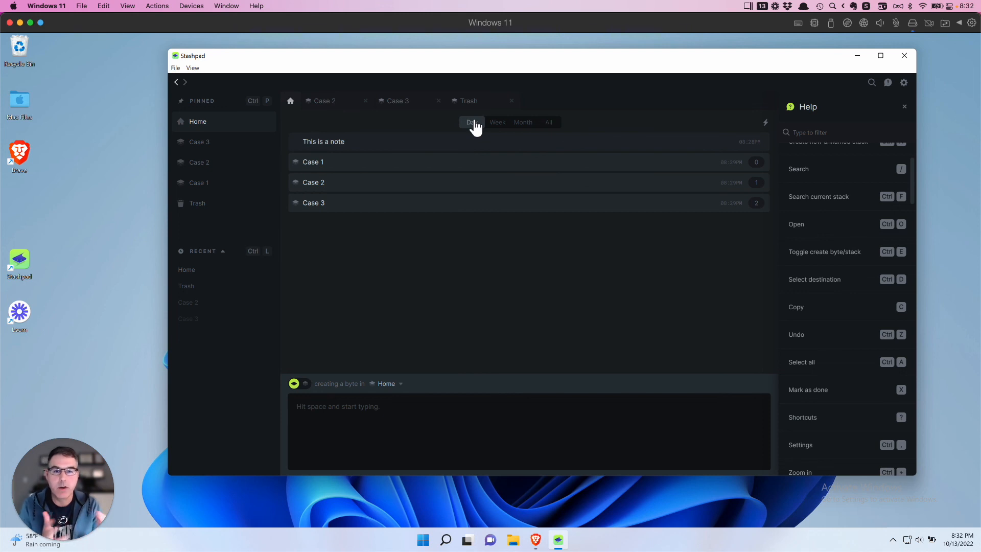